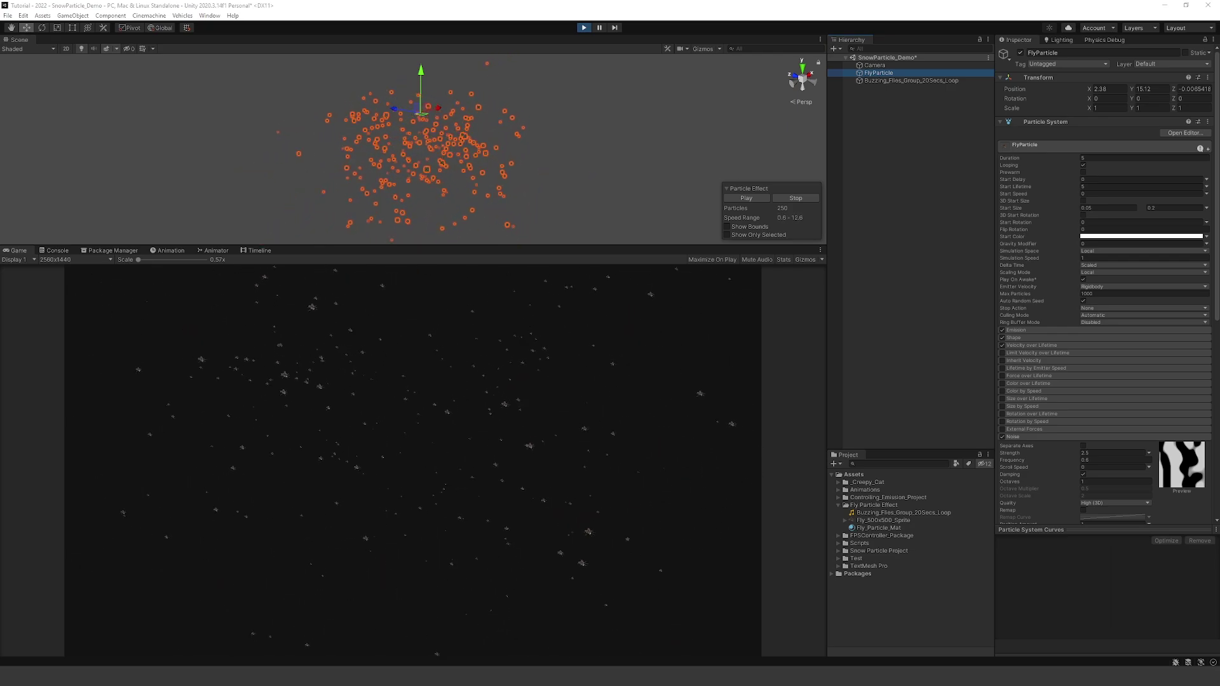
Step: Stop the running FlyParticle swarm preview to leave play mode
key("ctrl+p")
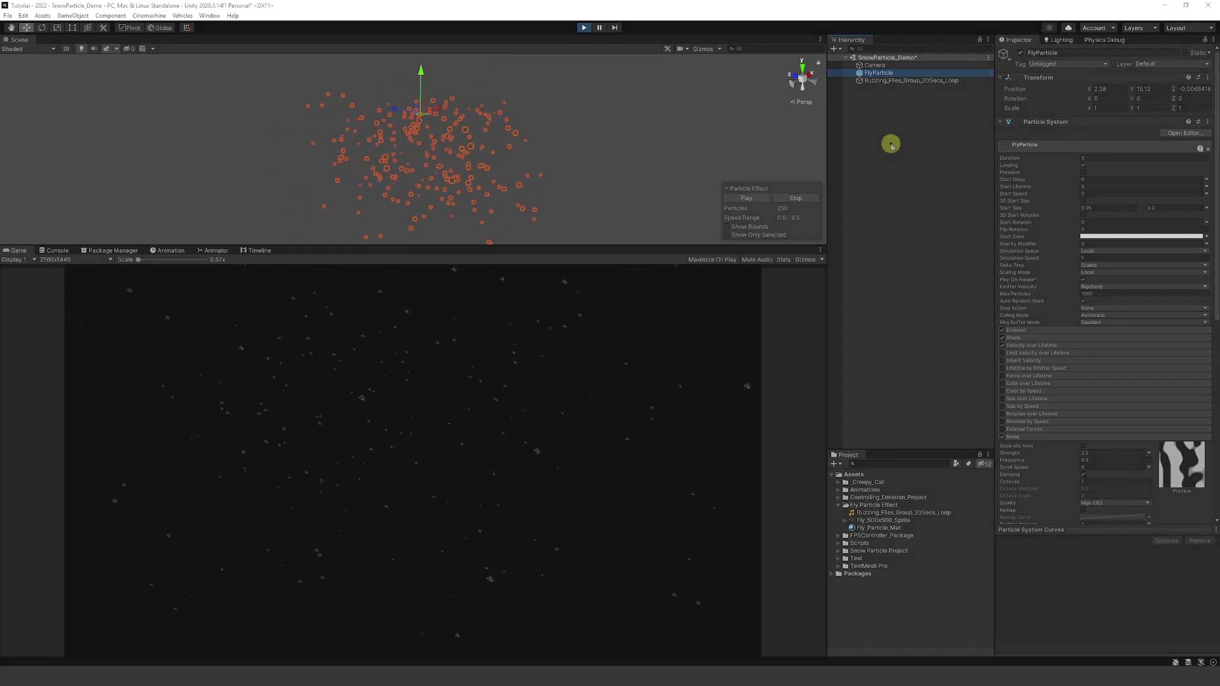
Step: Add a default Particle System to the Hierarchy via Effects > Particle System
right_click(891, 144)
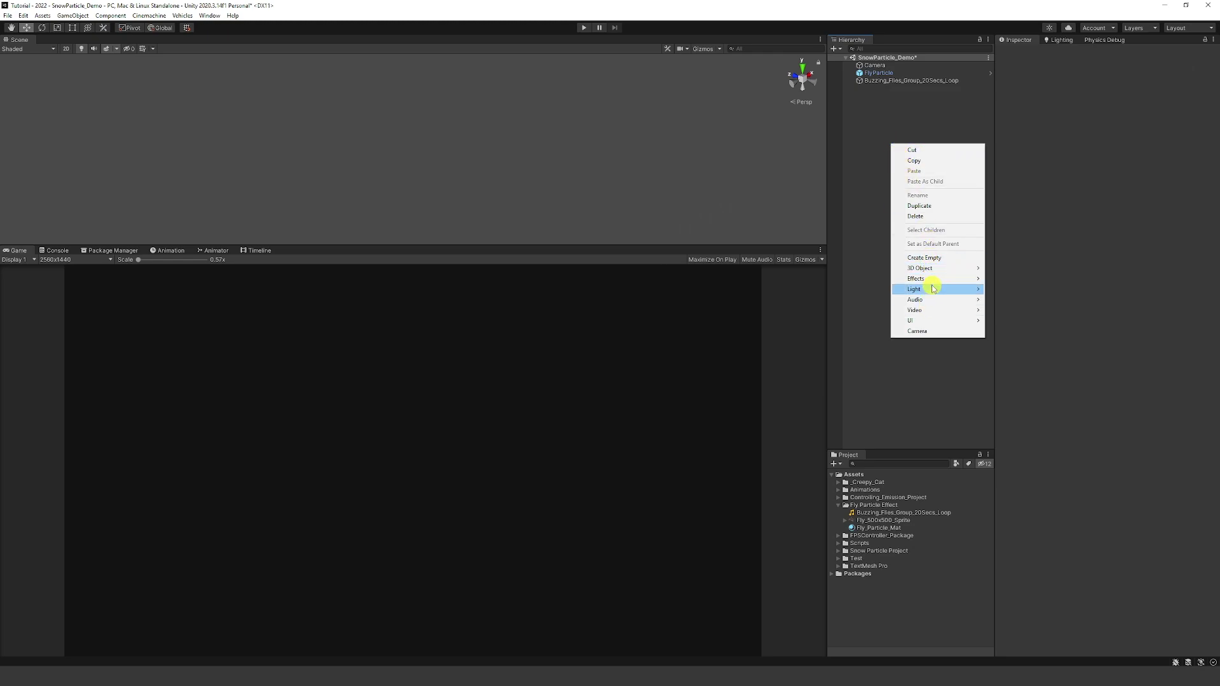
mouse_move(935, 279)
left_click(1028, 279)
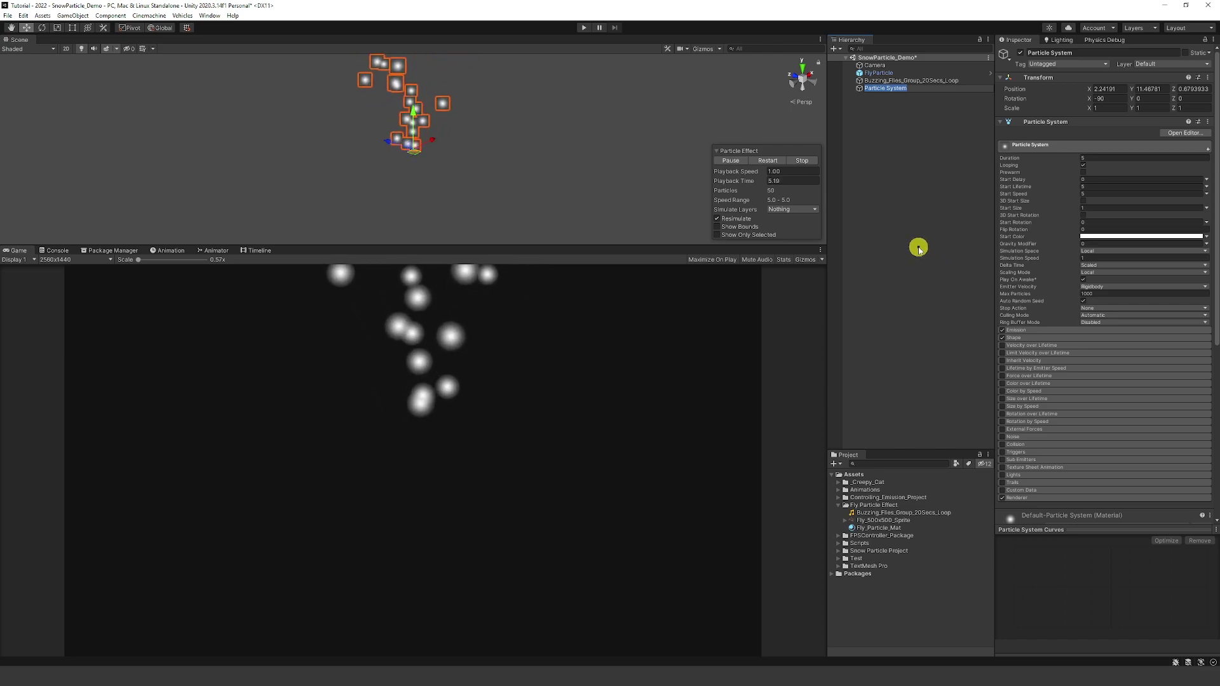
Step: Create a New Material in the Project panel, then delete it
right_click(881, 592)
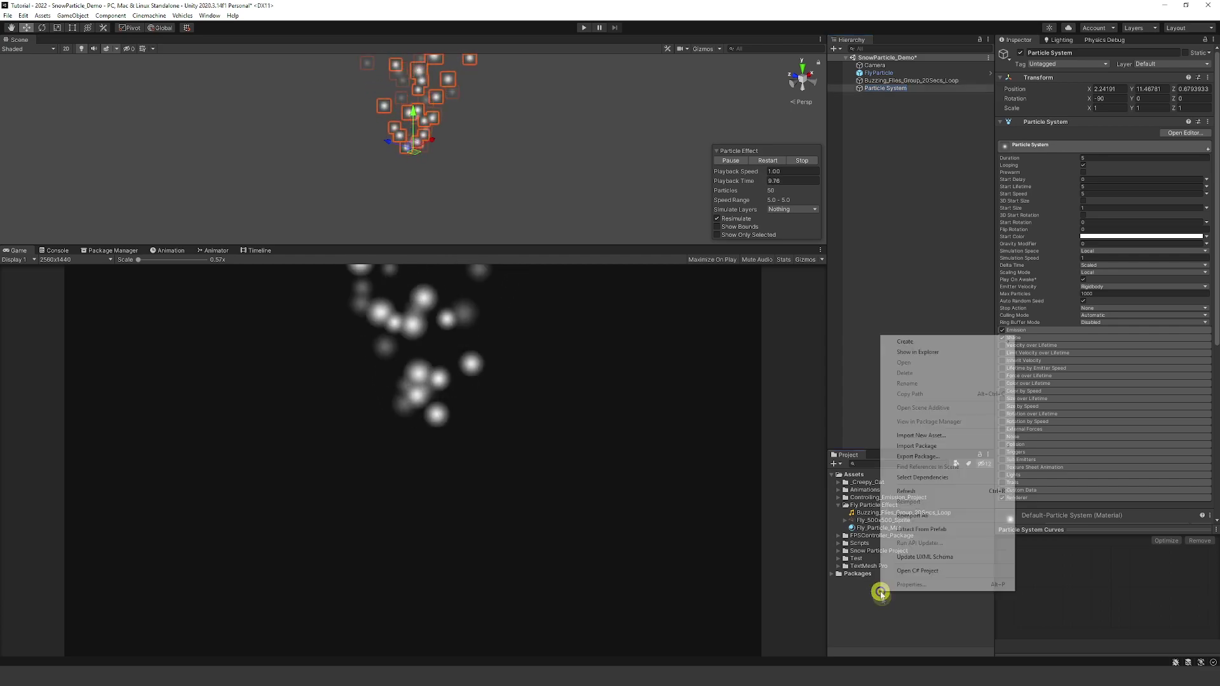
mouse_move(944, 341)
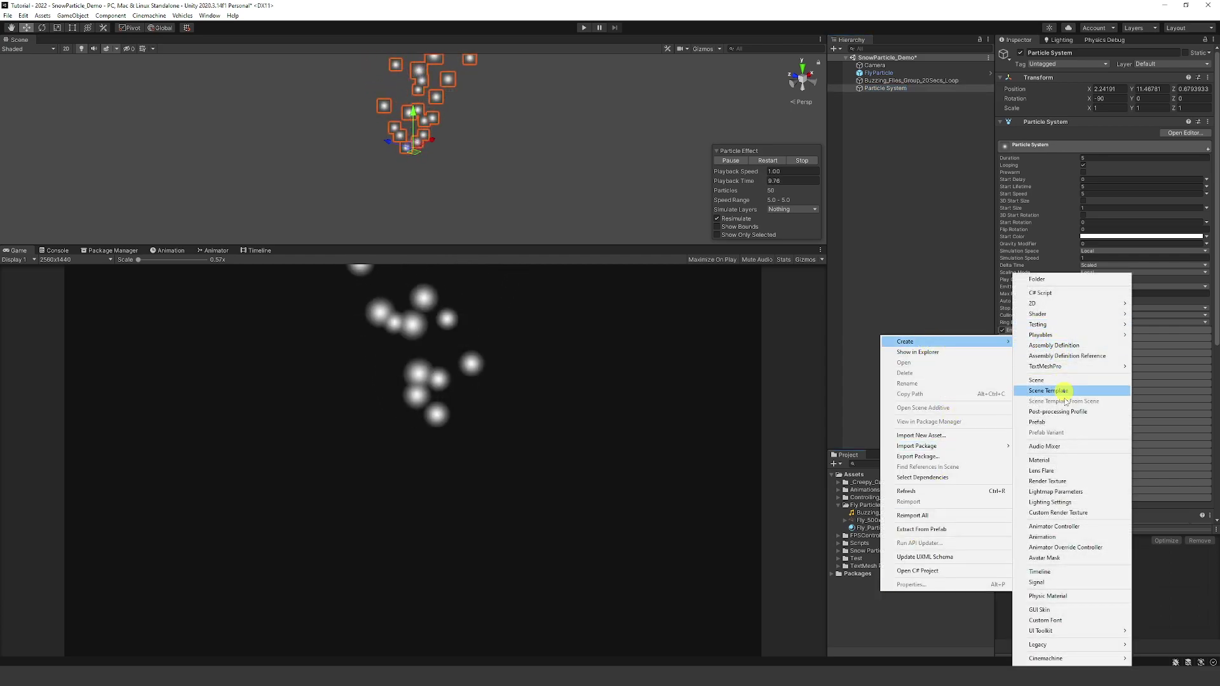
left_click(1055, 462)
right_click(909, 573)
left_click(897, 542)
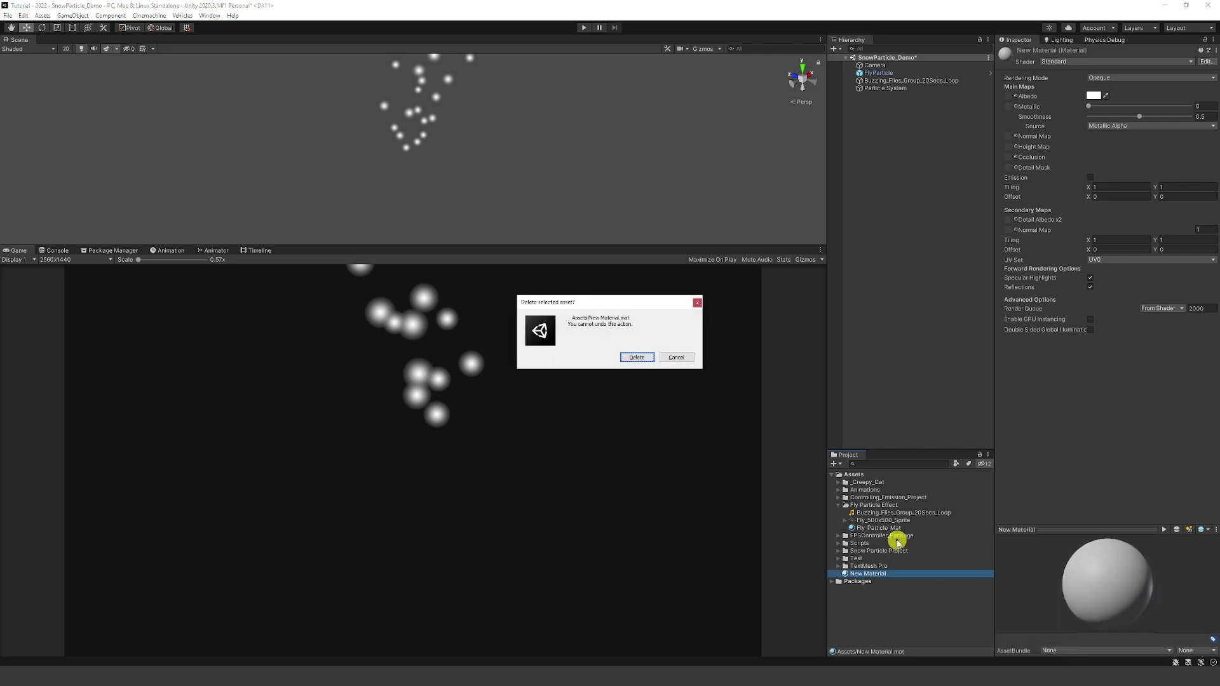
key("Return")
Step: Set Fly_Particle_Mat to the Particles/Standard Unlit shader with Fade rendering mode
left_click(883, 528)
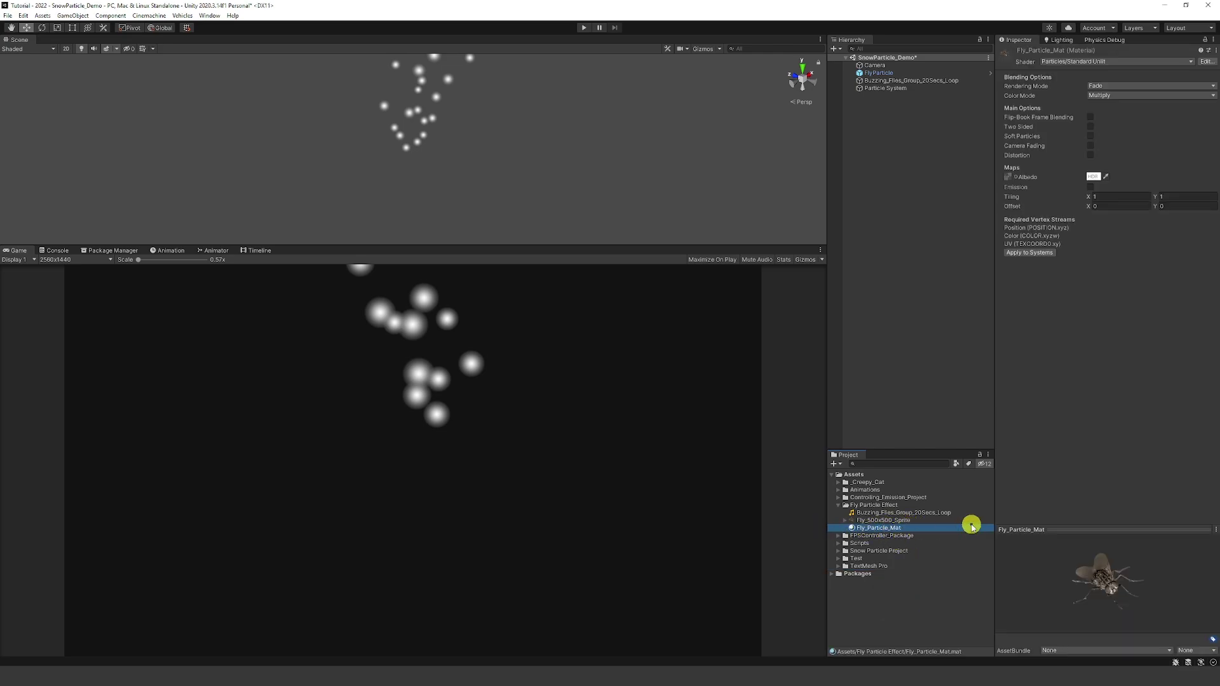
left_click(1060, 64)
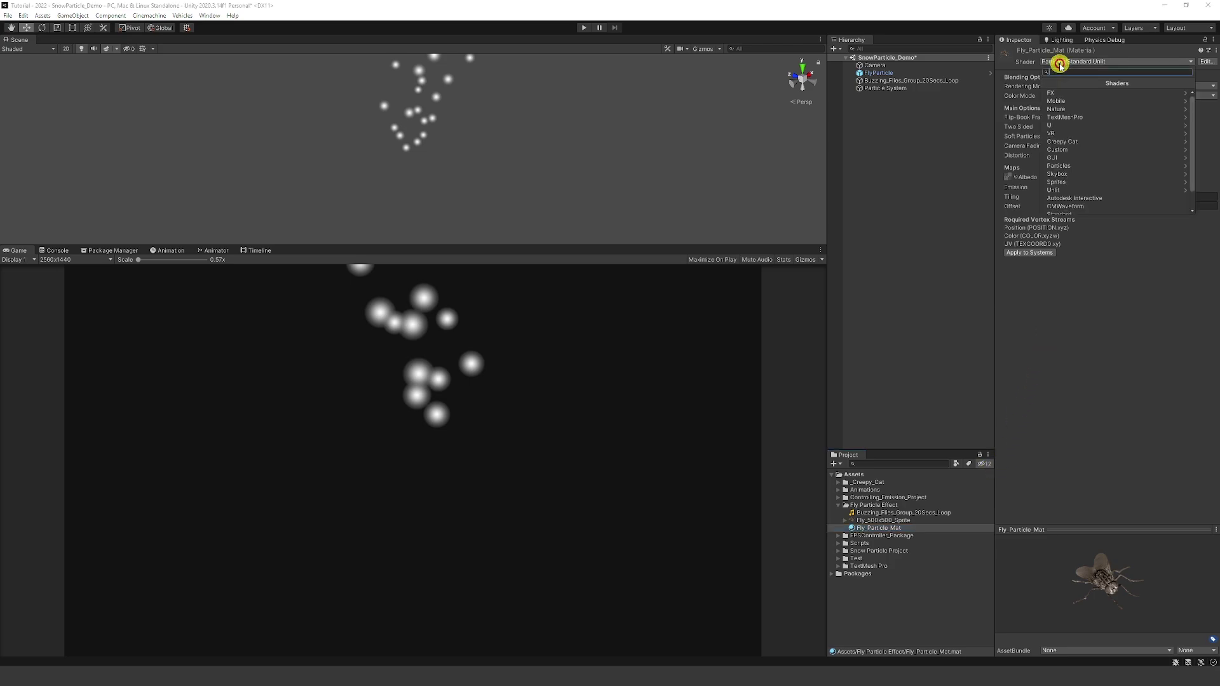
left_click(1082, 166)
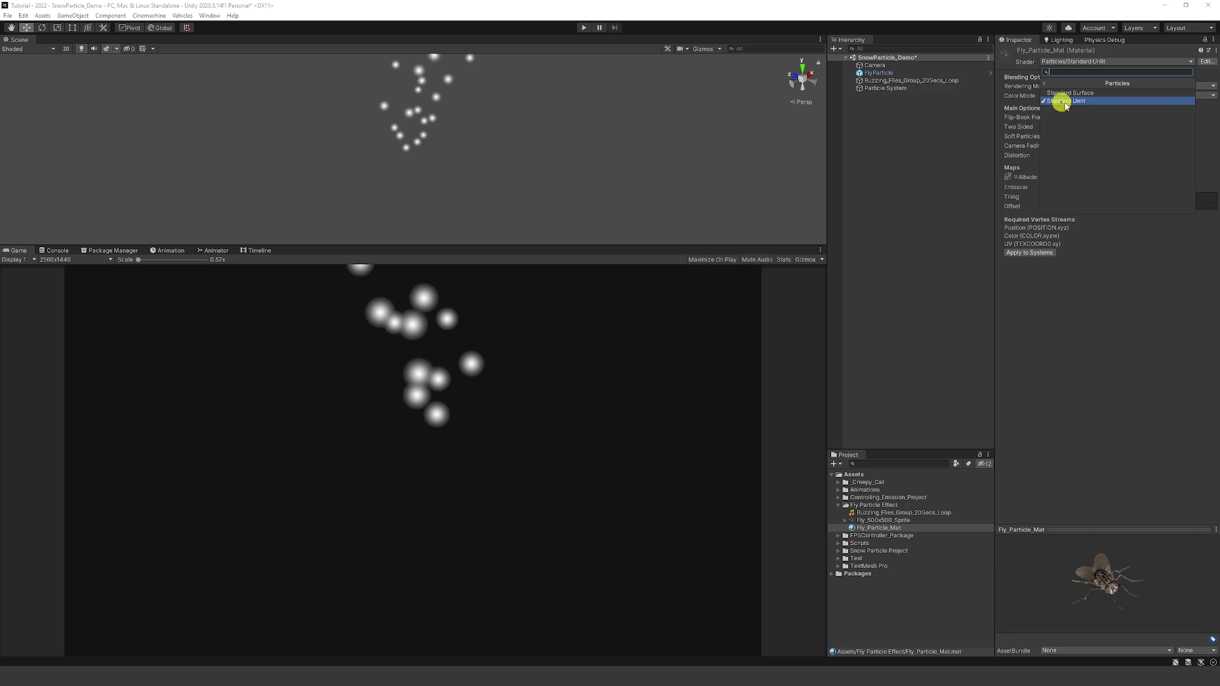
left_click(1091, 104)
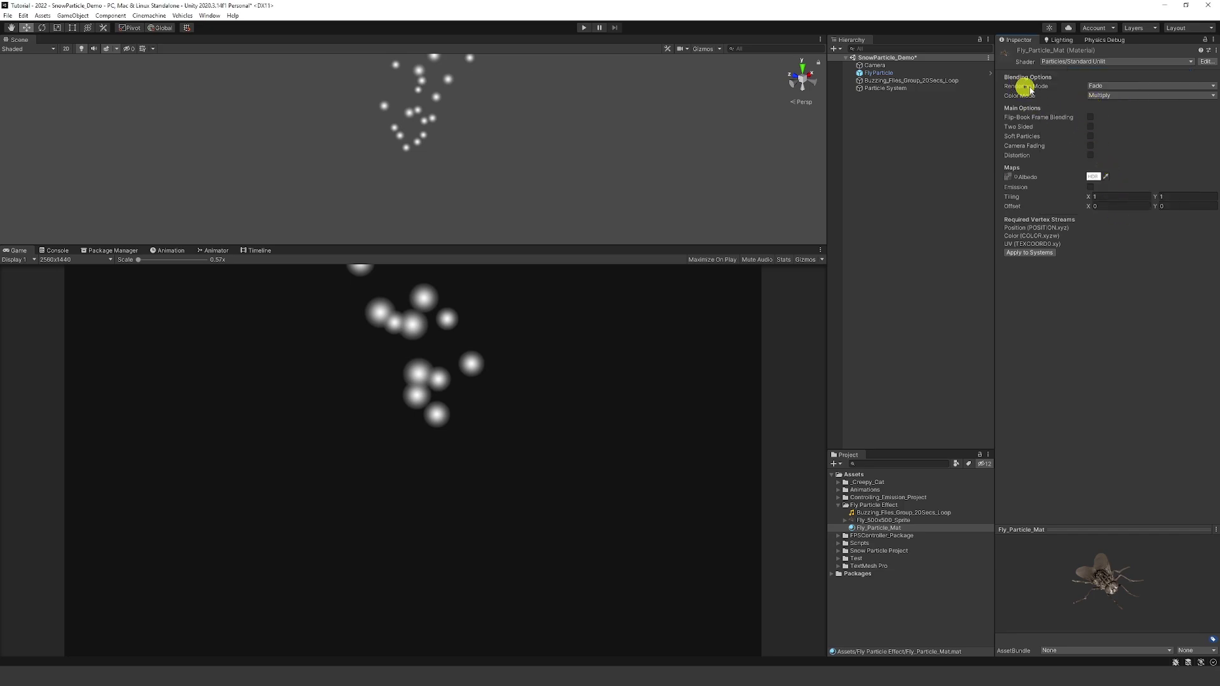
left_click(1096, 87)
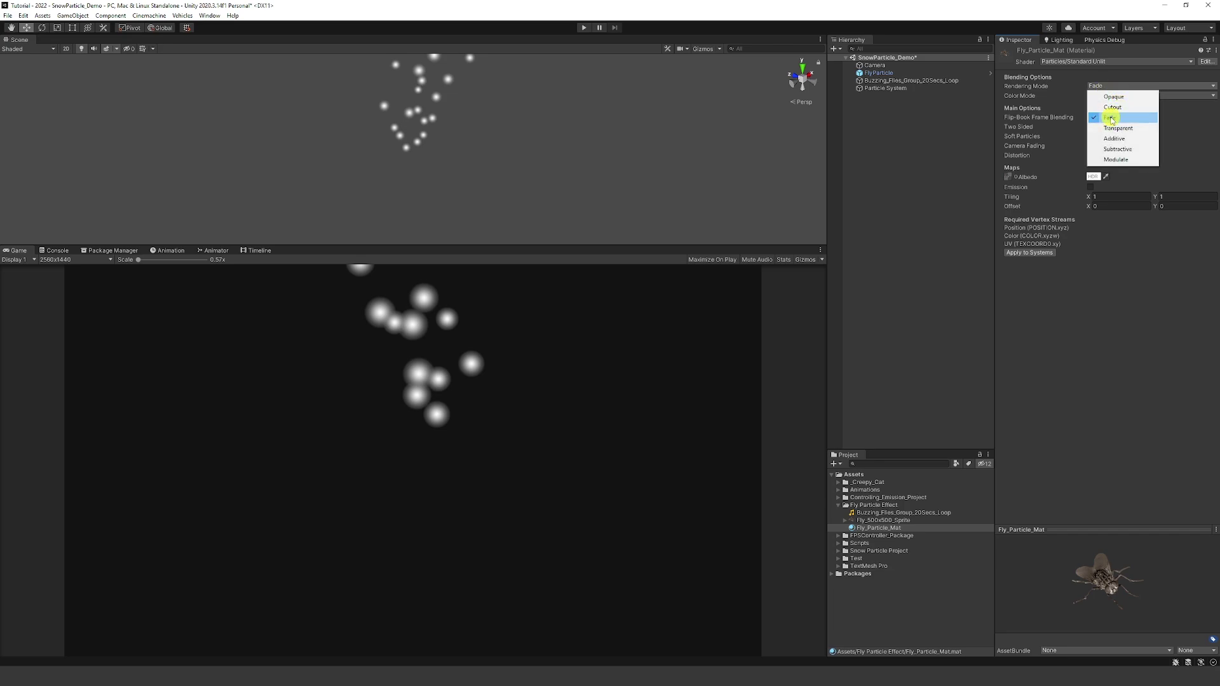
left_click(1129, 120)
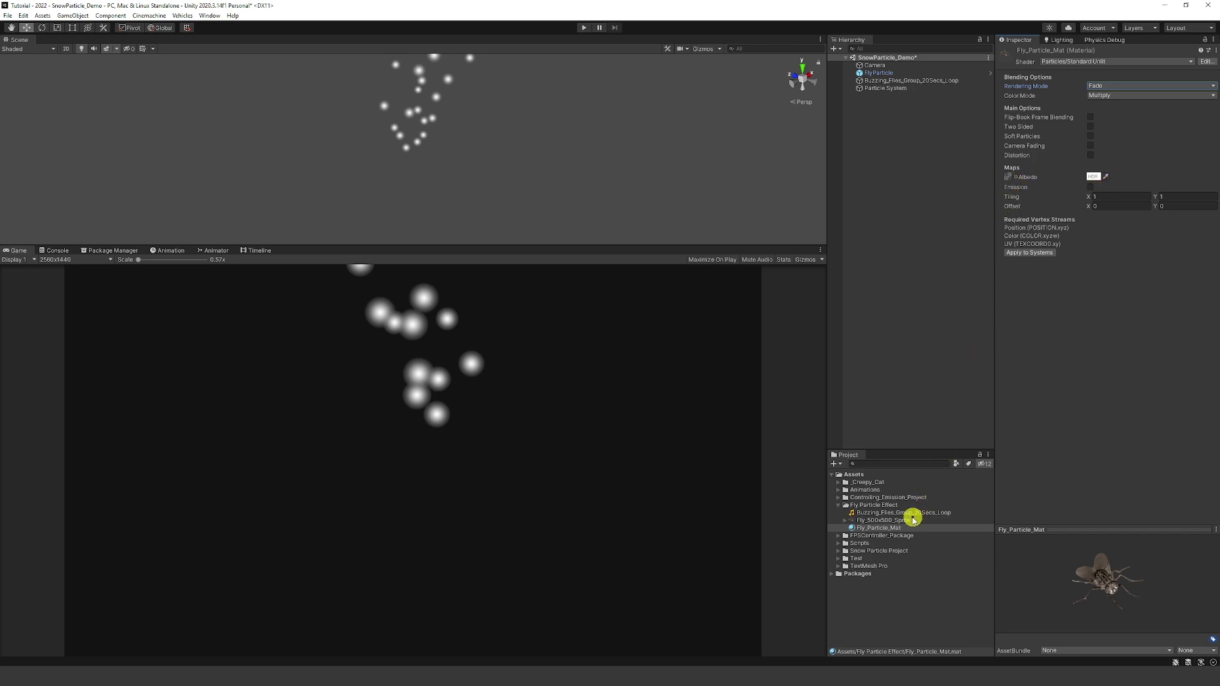
Step: Inspect the Fly_500x500_Sprite texture preview and locate it as the material's albedo
left_click(888, 522)
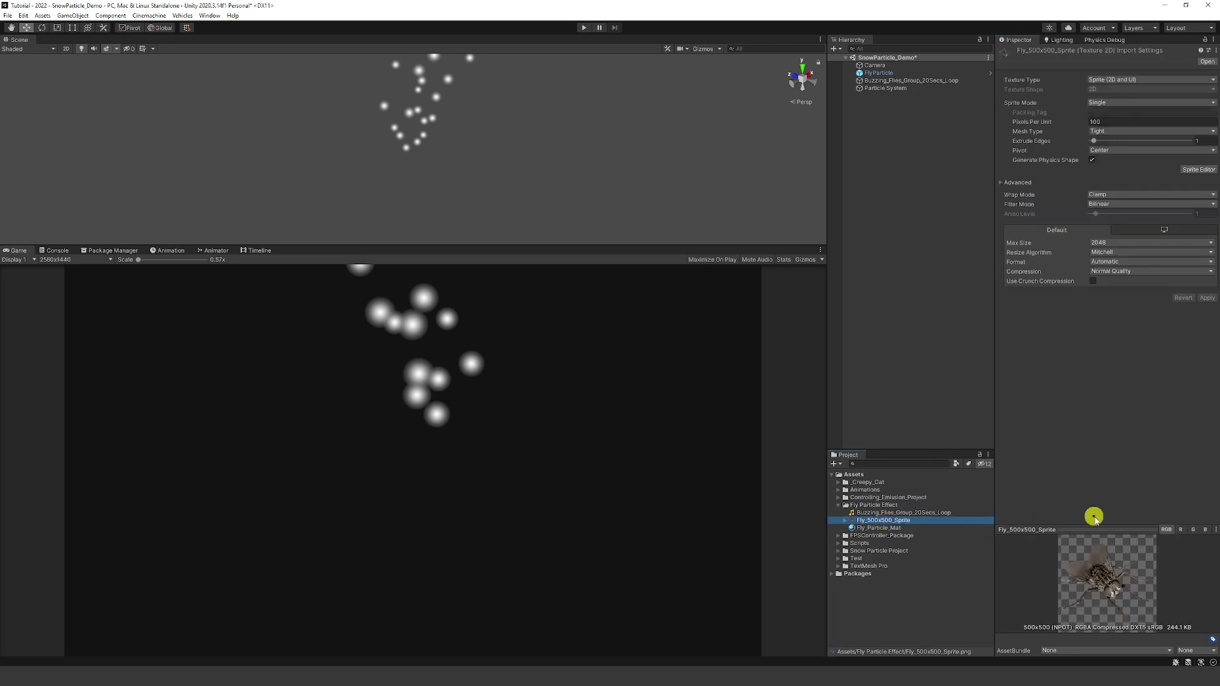
left_click_drag(1103, 529, 1115, 368)
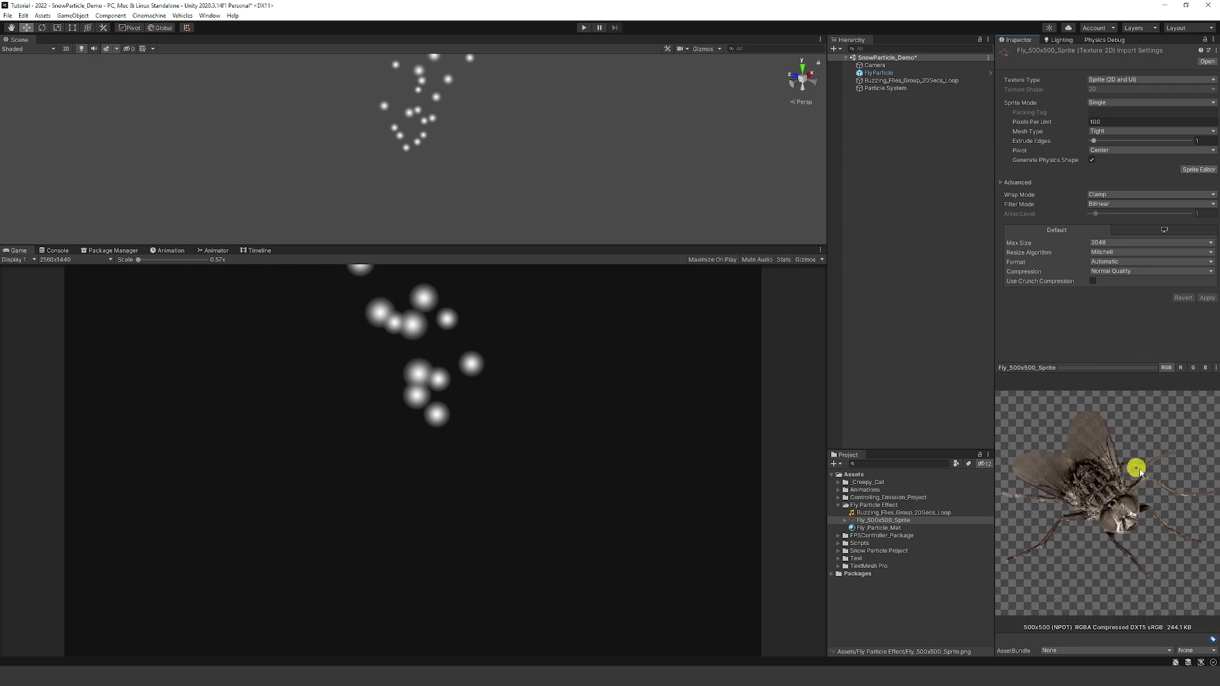
left_click_drag(1109, 364, 1088, 522)
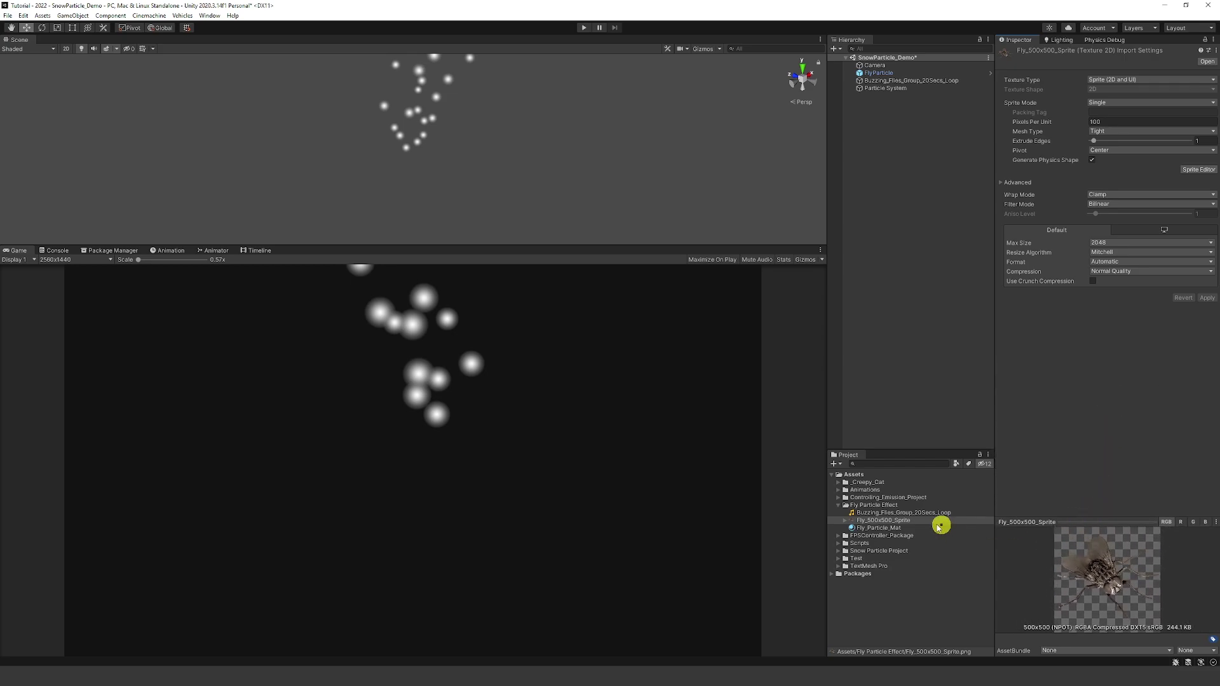
left_click(893, 528)
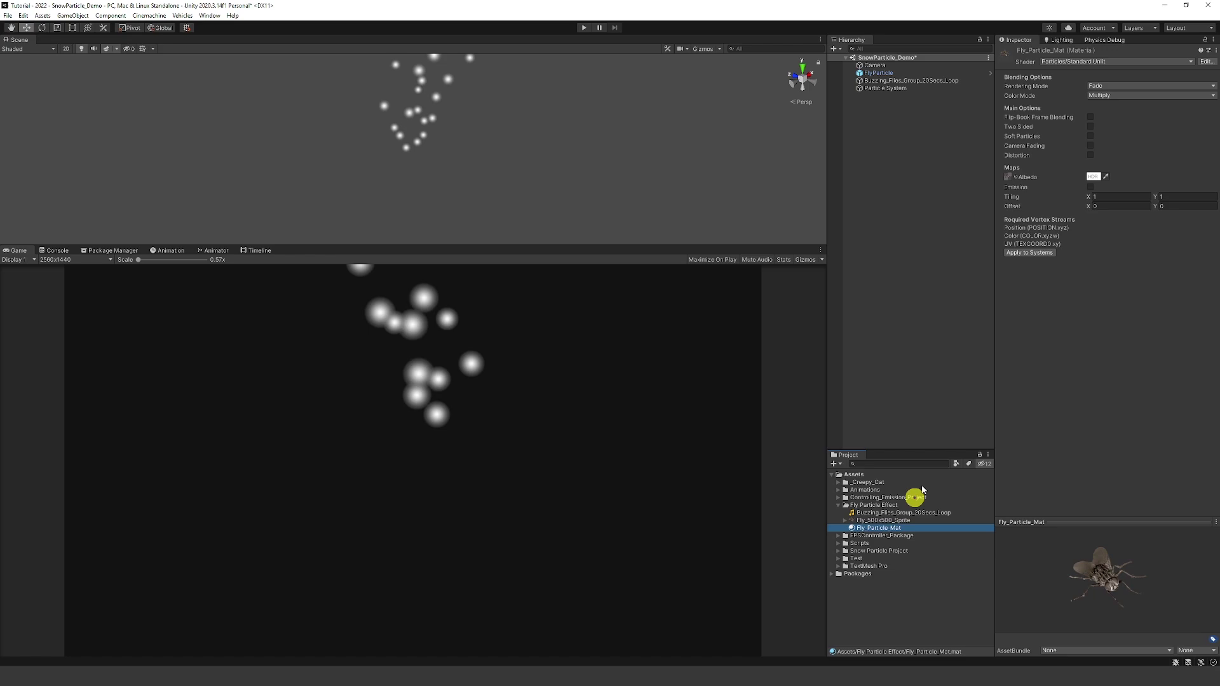
left_click(1006, 182)
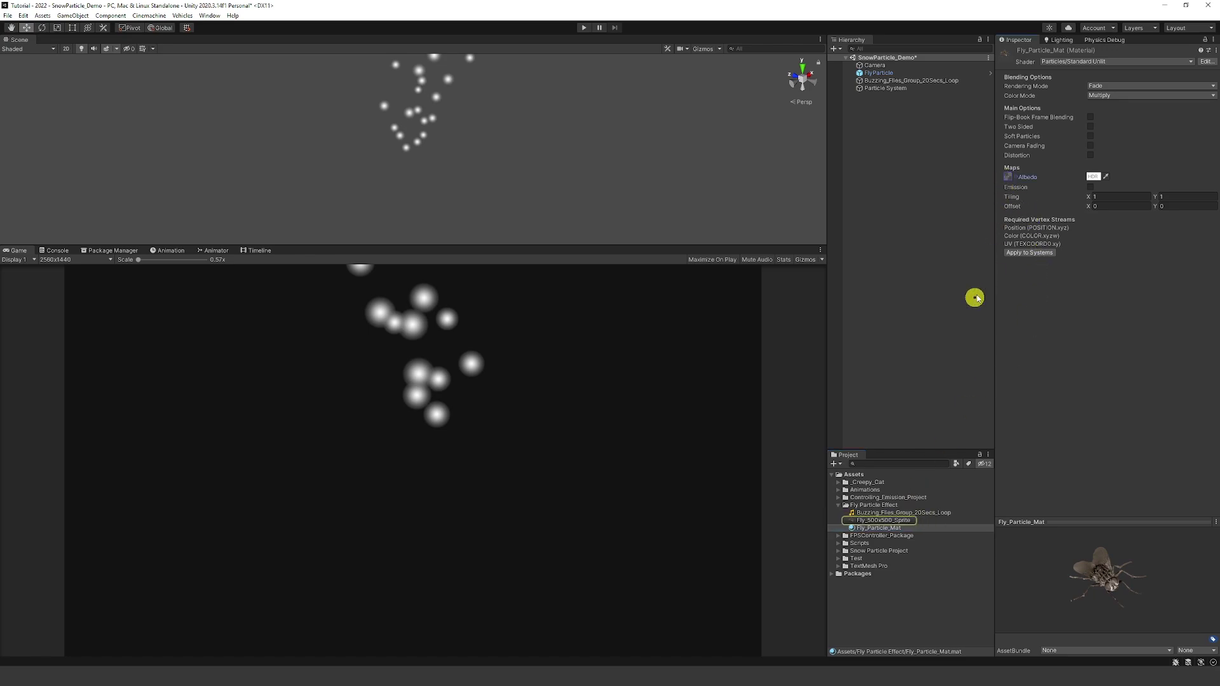
Step: Assign Fly_Particle_Mat to the new Particle System and raise its emission rate
left_click(890, 88)
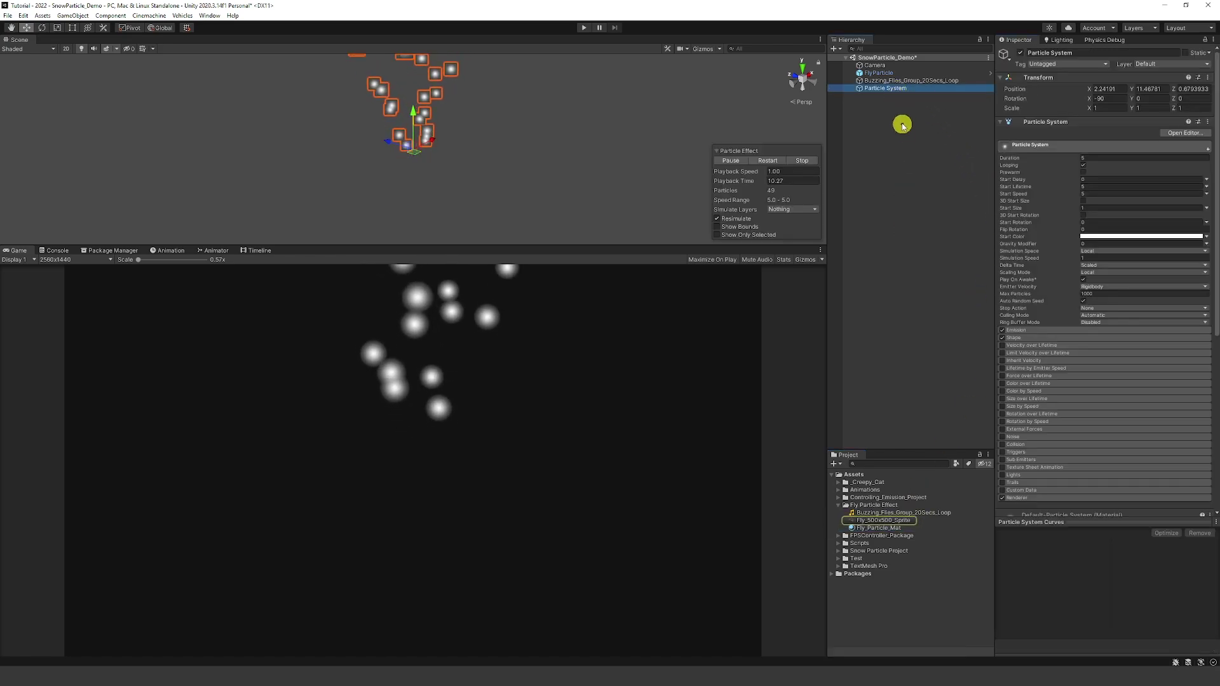
scroll(1071, 360, "down", 5)
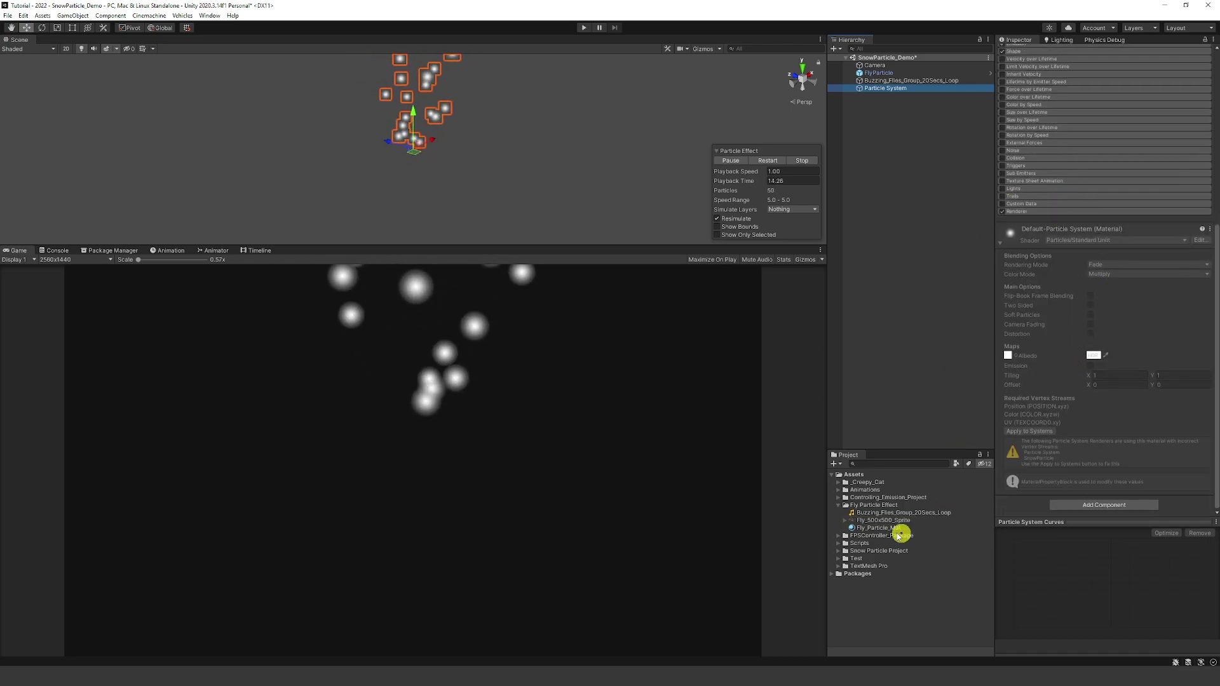
left_click(887, 529)
left_click_drag(886, 528, 1166, 222)
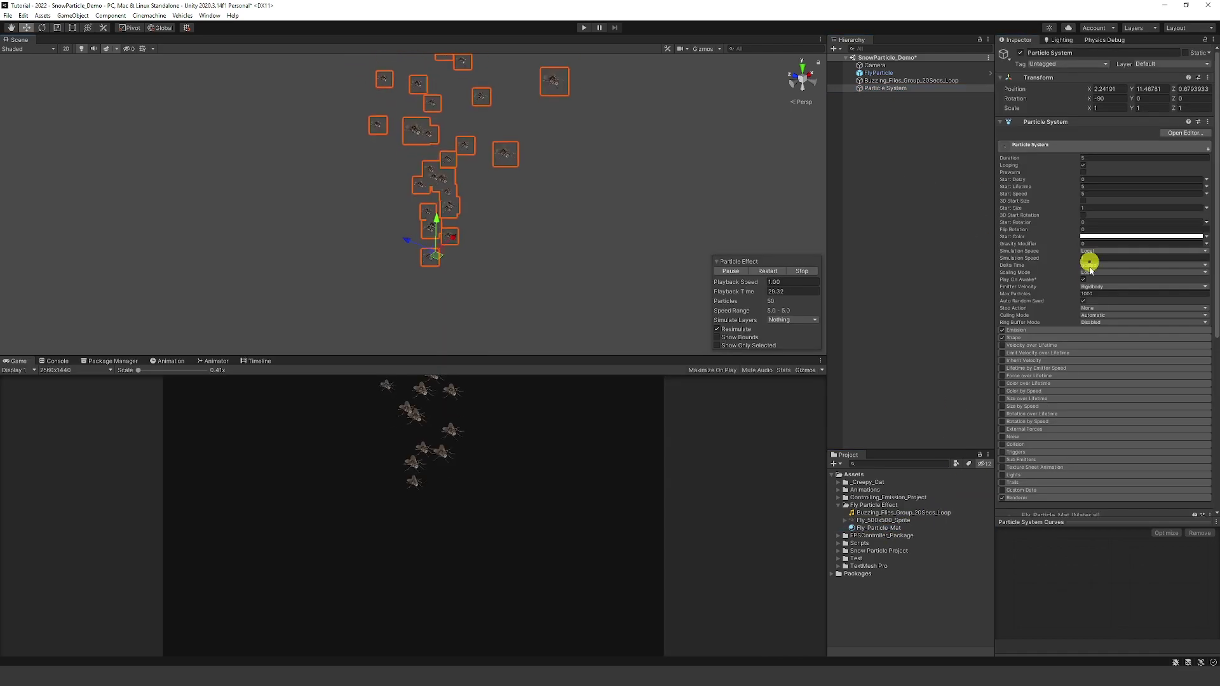
left_click(1036, 330)
left_click_drag(1036, 335, 1053, 336)
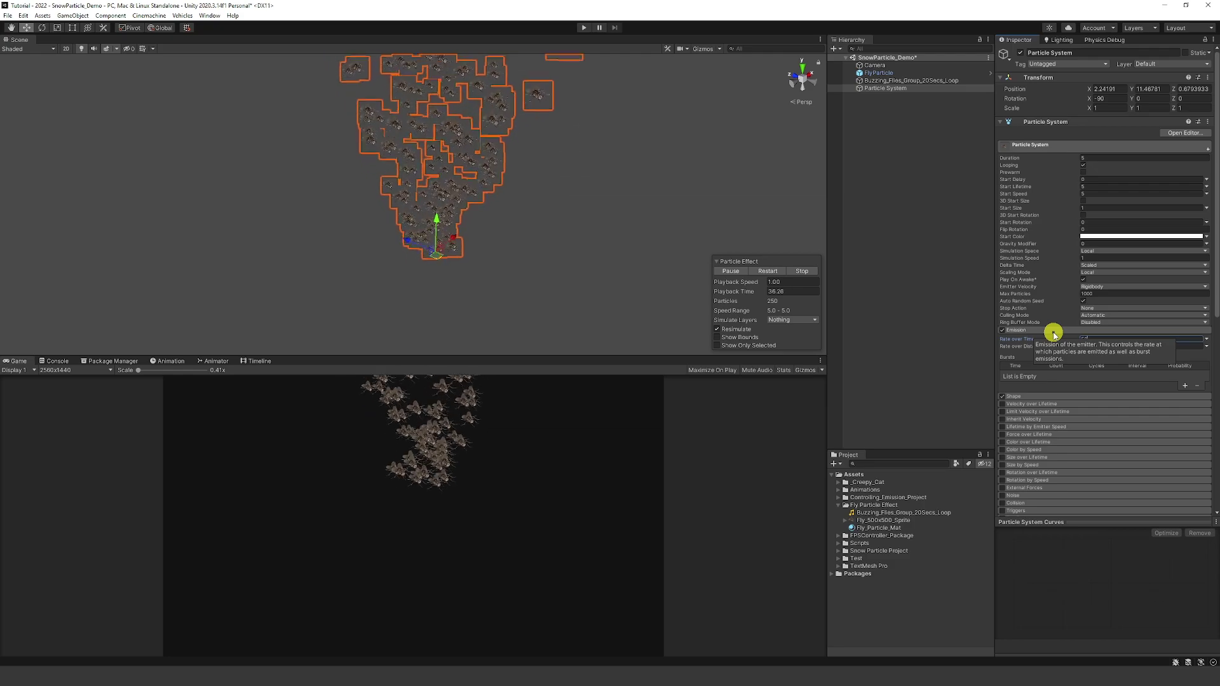
Step: Make the emitter shape a Box with X and Z scale 12
left_click(1119, 396)
left_click(1117, 405)
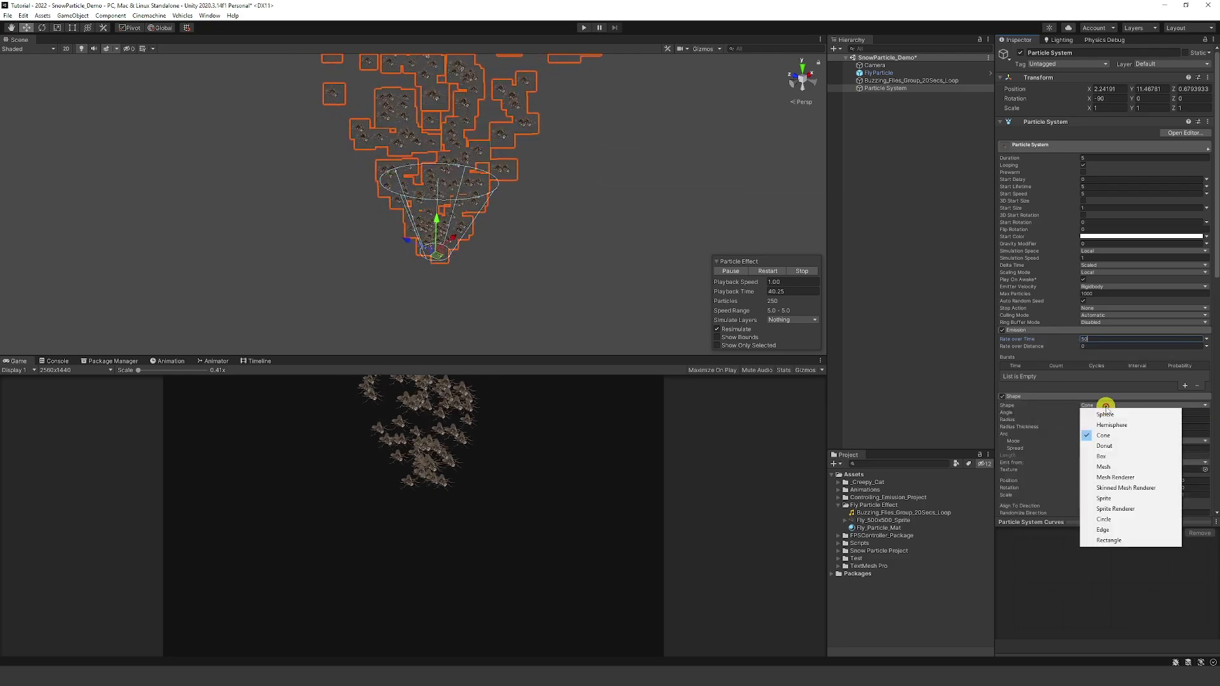
left_click(1120, 457)
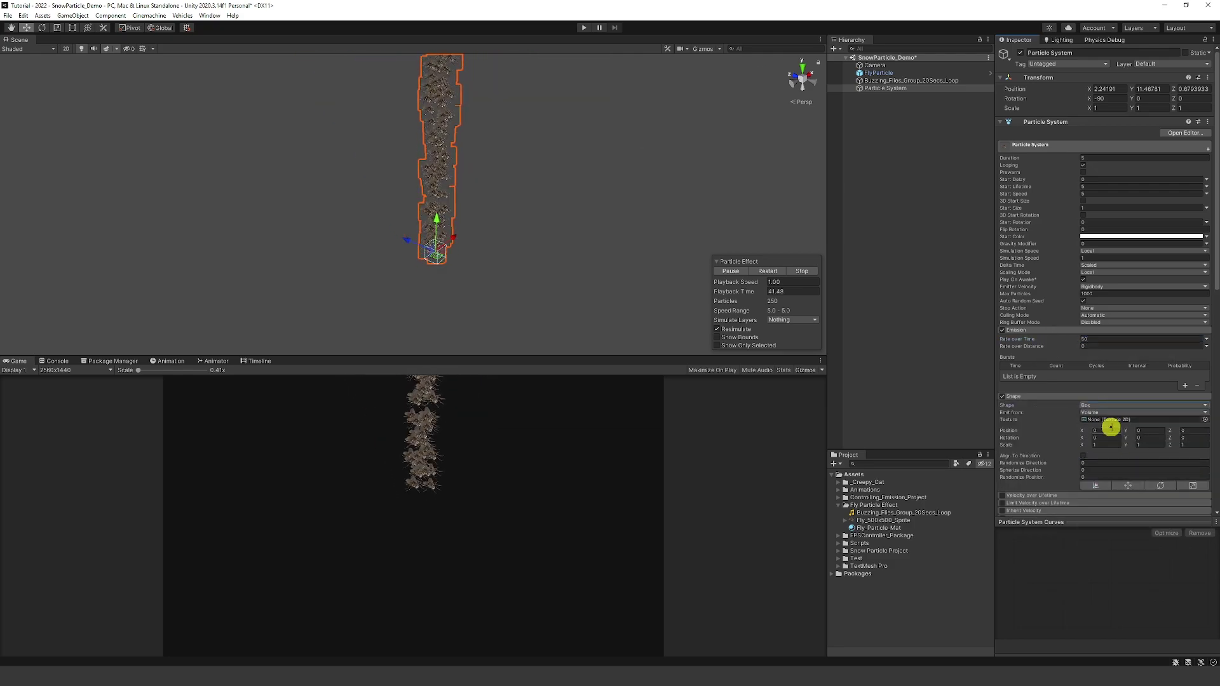
left_click(1113, 444)
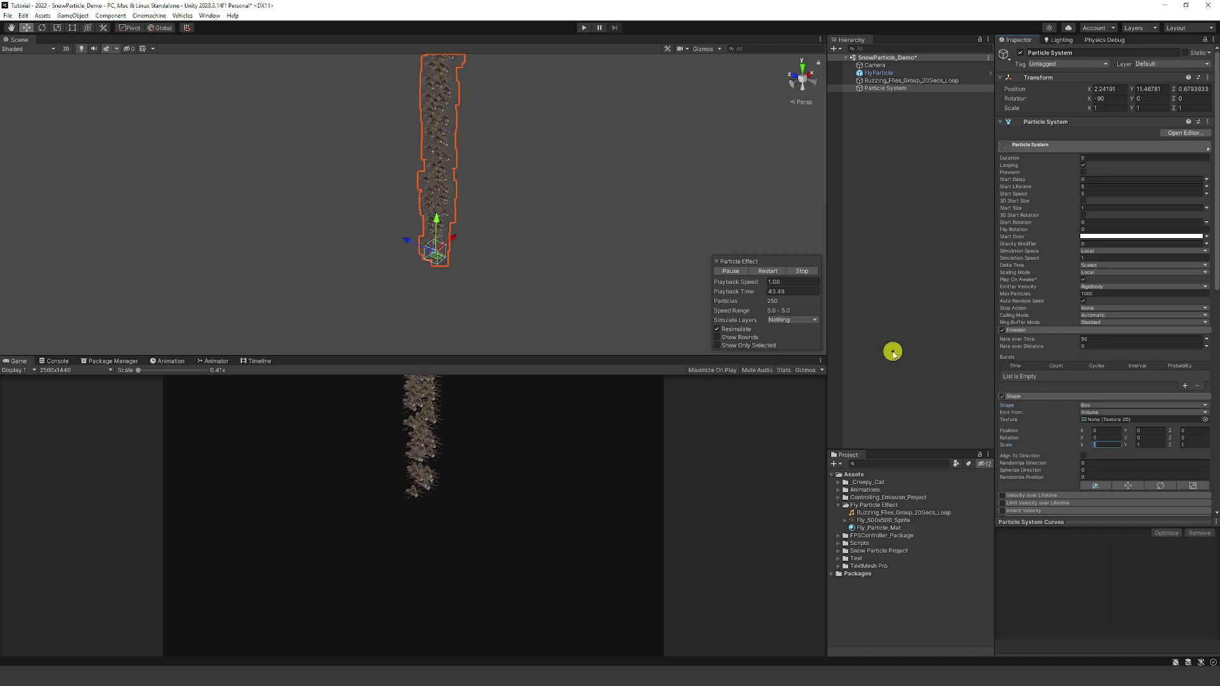
type("12")
key("Tab")
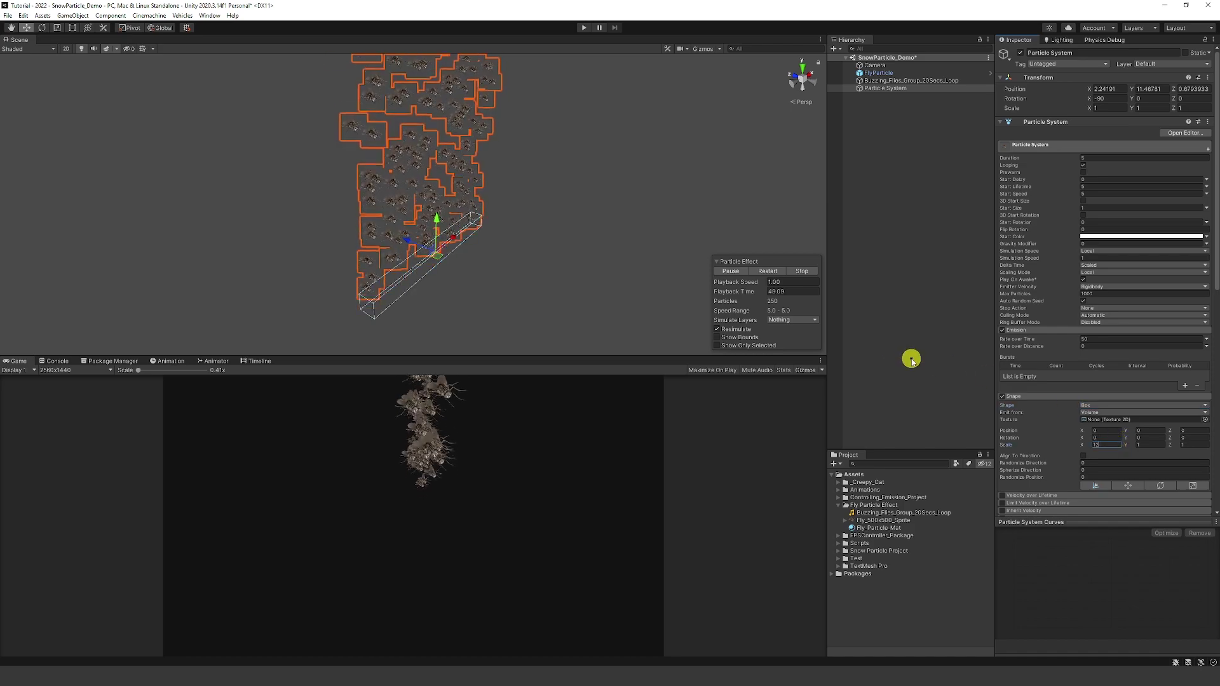
key("Tab")
type("12")
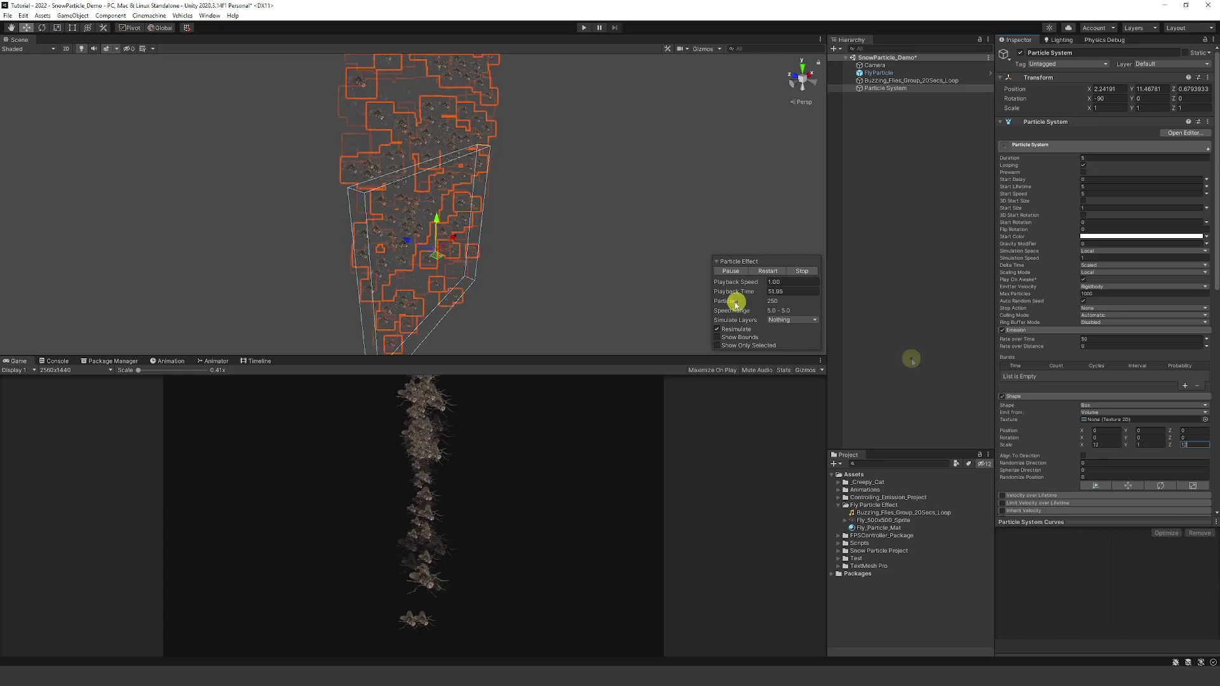
Step: Rotate the particle system around X so the flies stream sideways
scroll(457, 220, "down", 2)
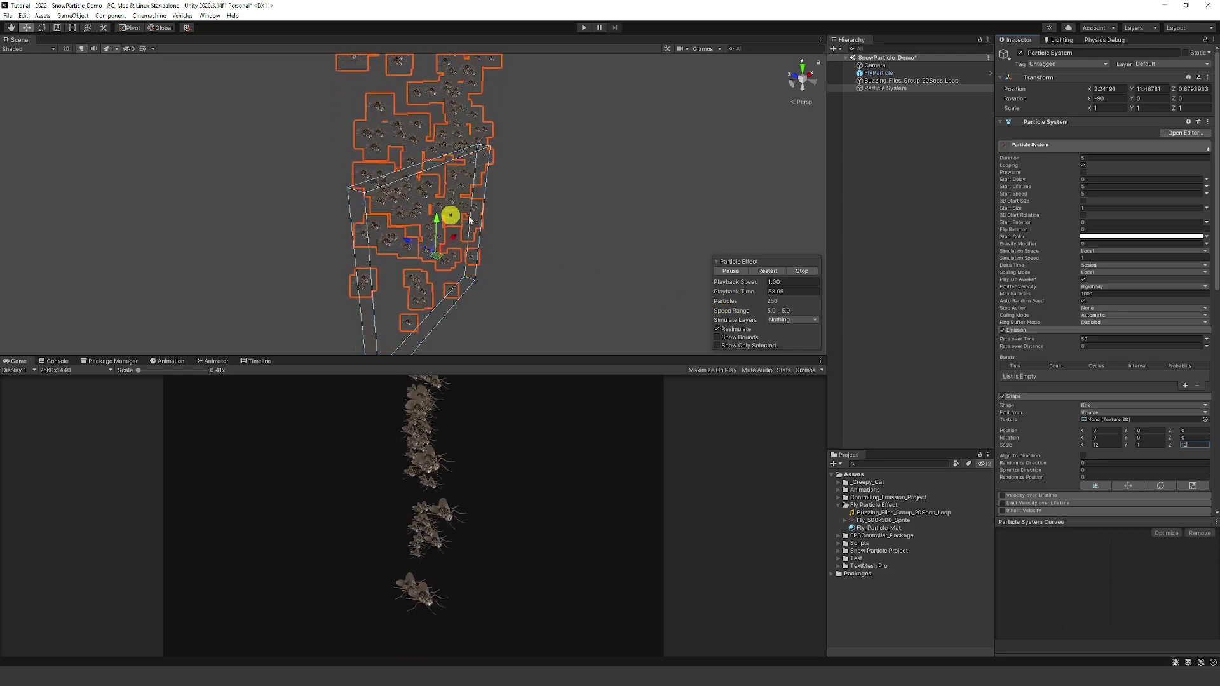
mouse_move(433, 230)
left_mouse_down("alt")
mouse_move(475, 204)
mouse_move(624, 209)
mouse_move(442, 212)
left_mouse_up("alt")
left_click(42, 27)
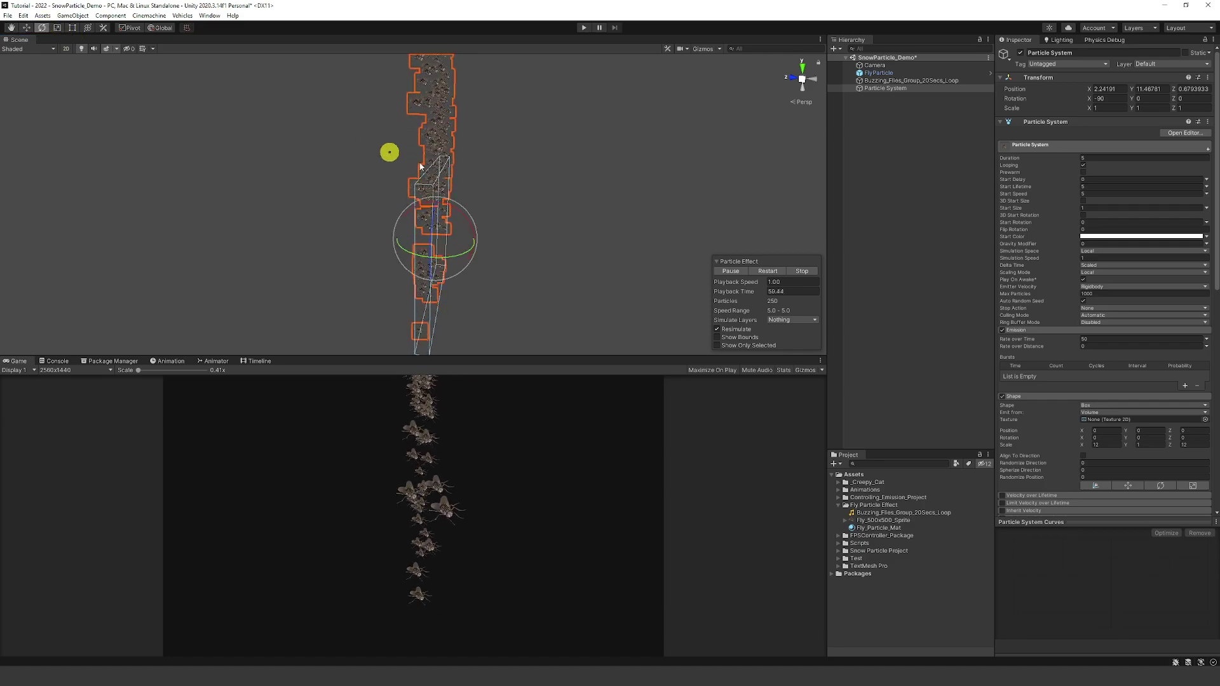
mouse_move(464, 215)
left_mouse_down()
mouse_move(538, 288)
mouse_move(548, 226)
left_mouse_up()
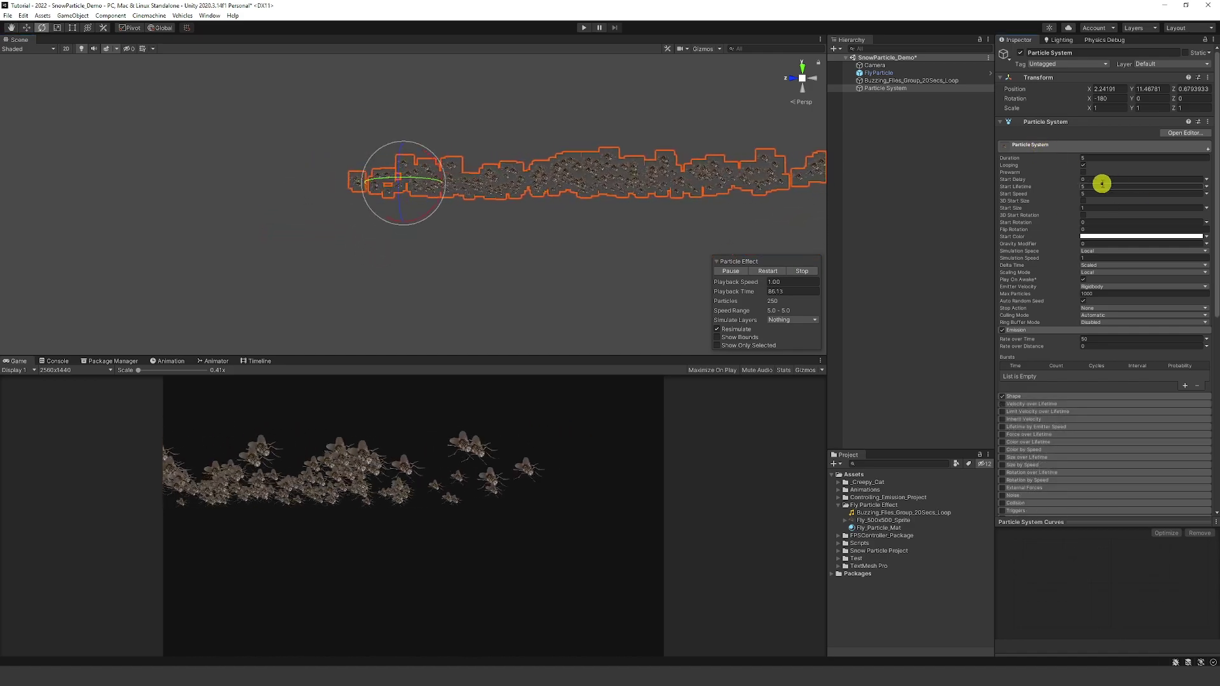
Step: Set Start Speed to 0 and Start Size to random between two constants from 0.05
left_click(1097, 193)
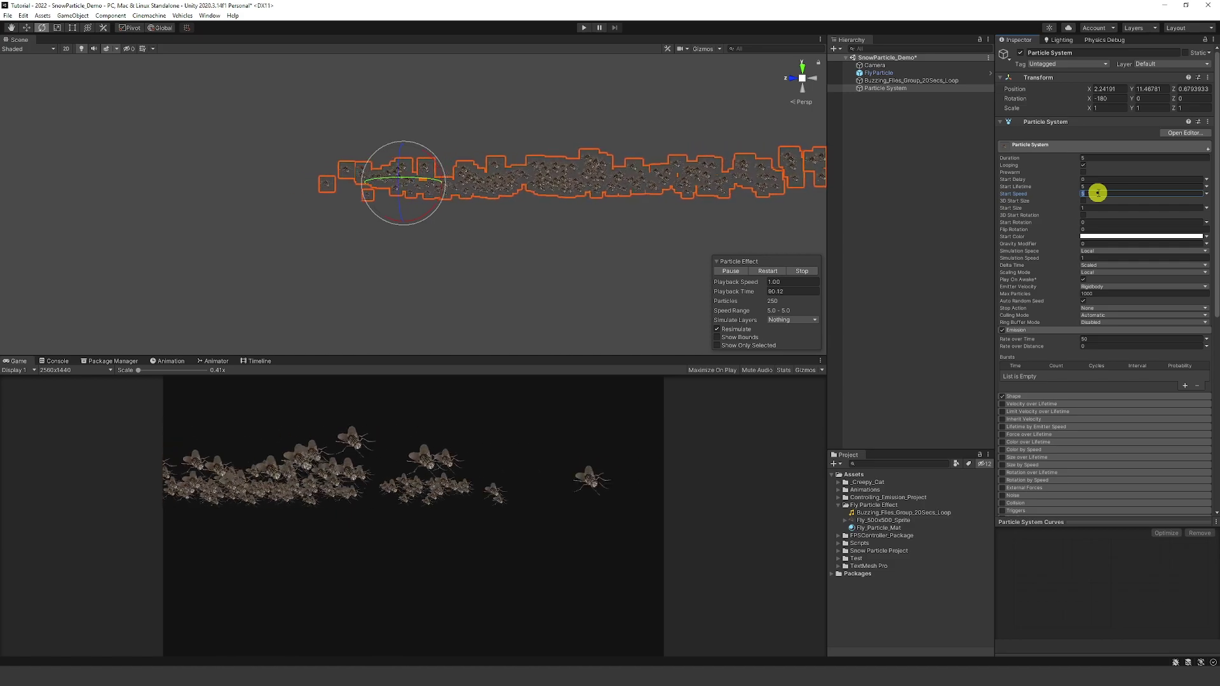
type("0")
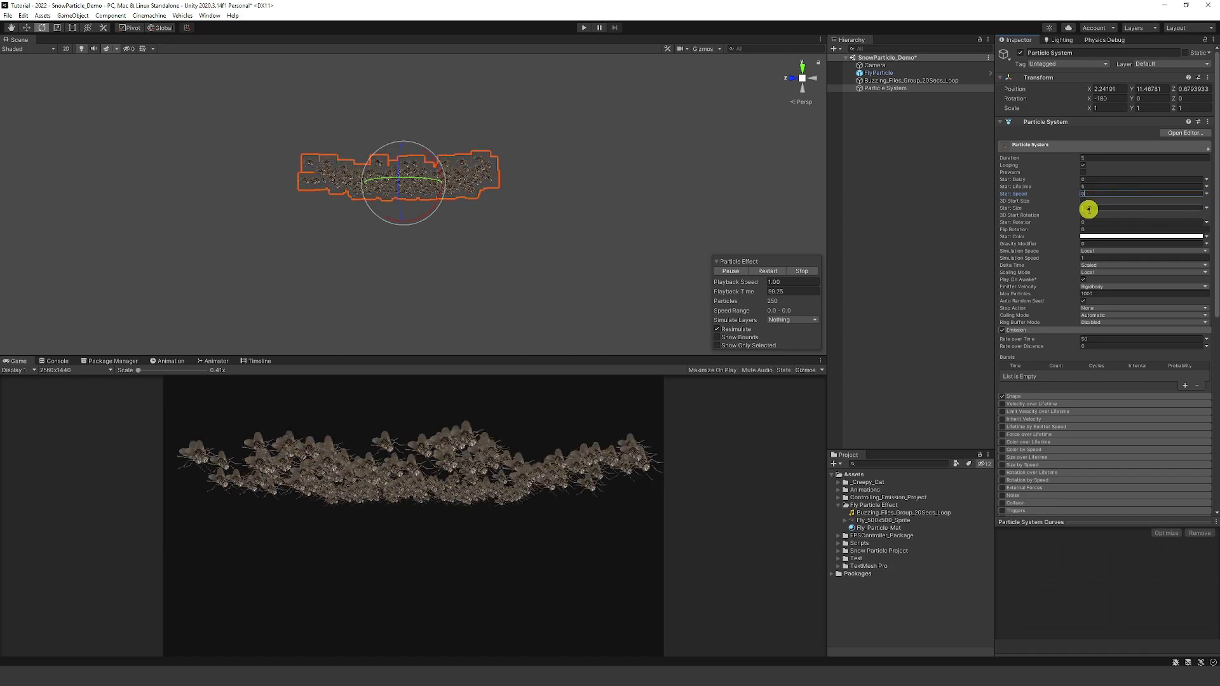
left_click(1206, 208)
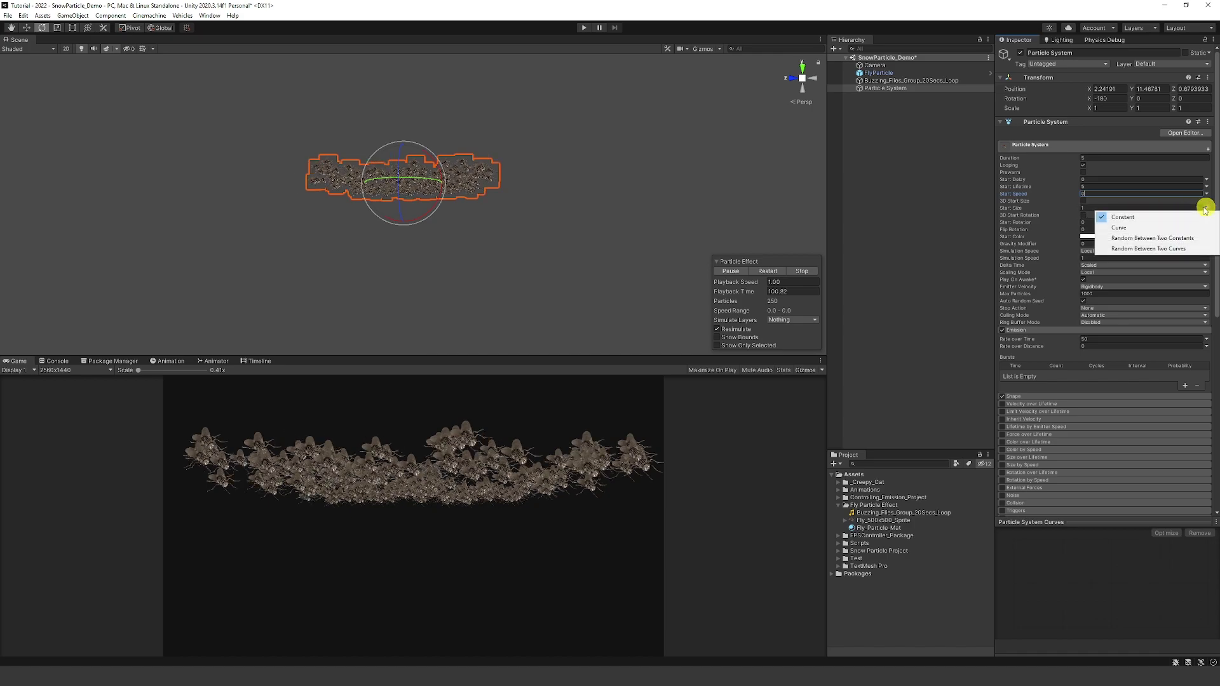
left_click(1153, 238)
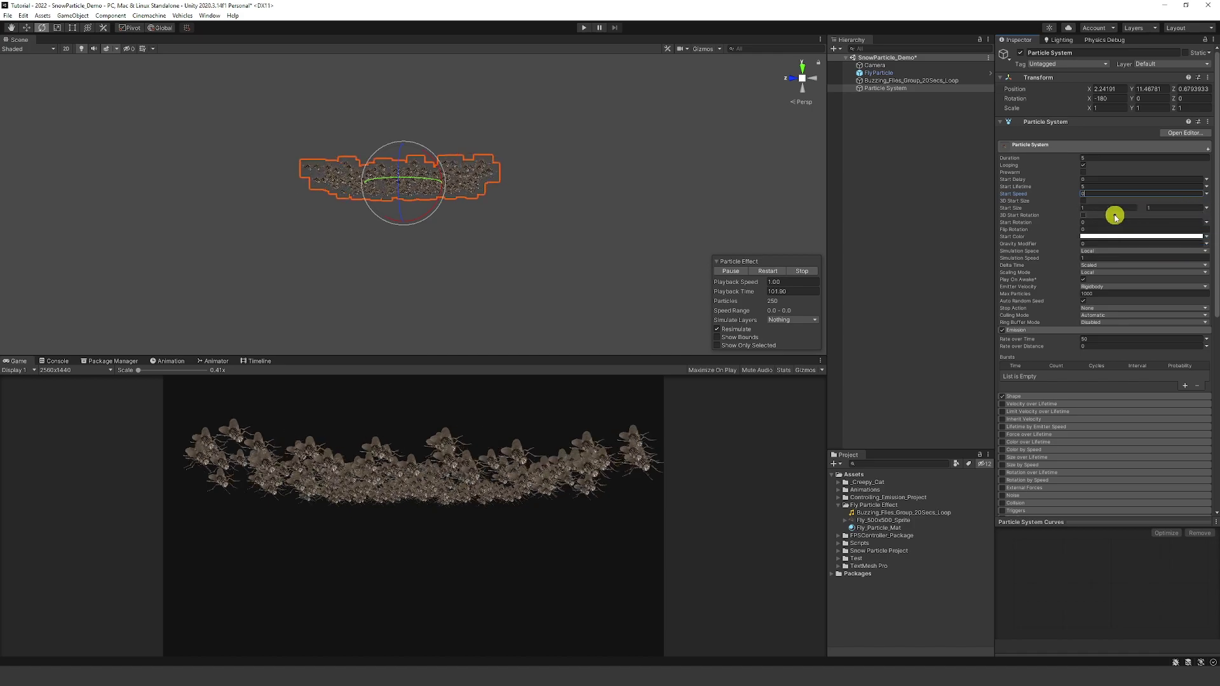
left_click(1105, 208)
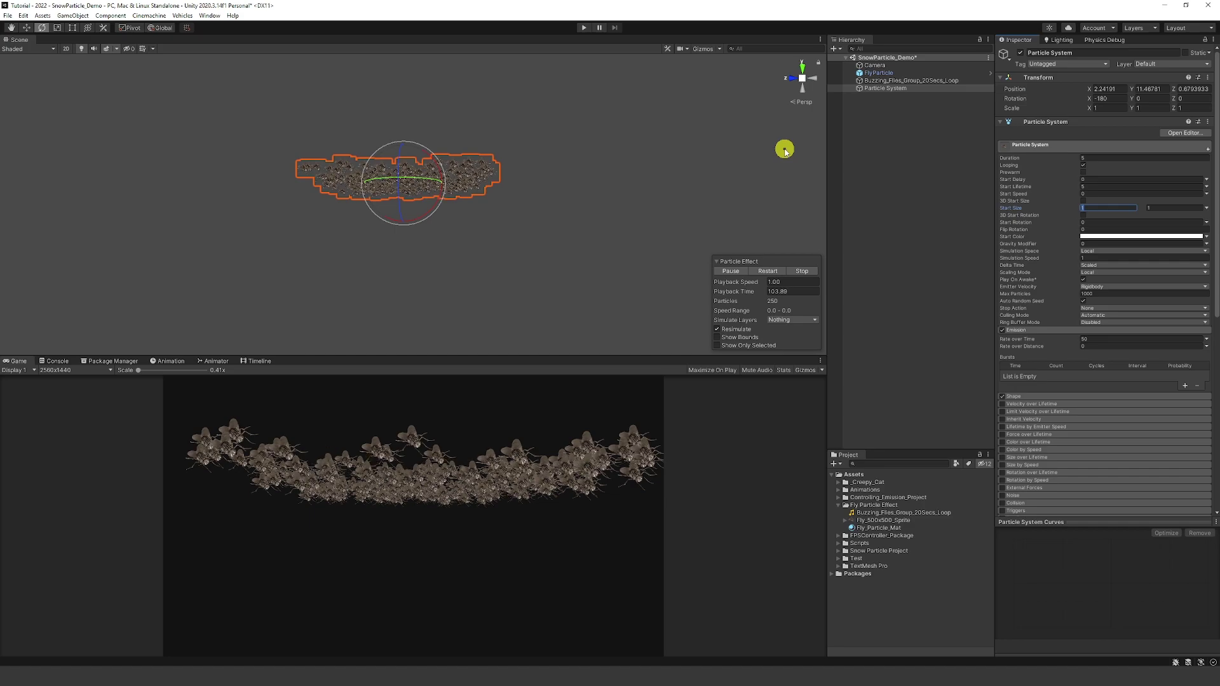
type("0.05")
key("Tab")
type("0")
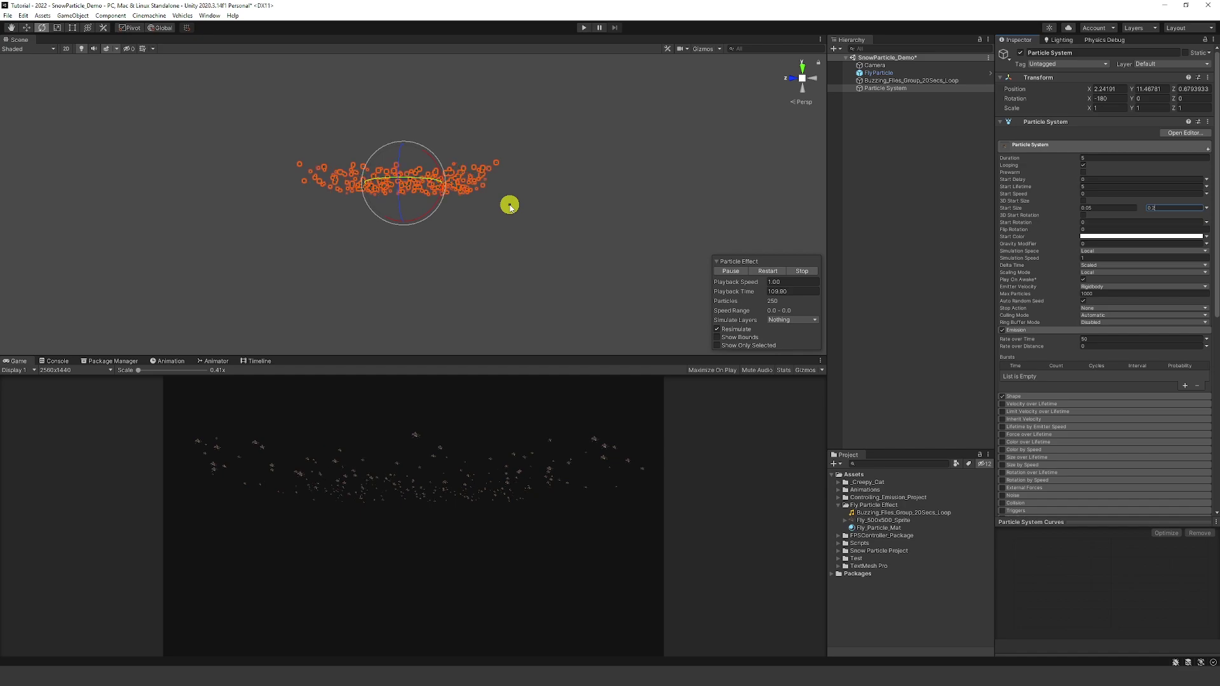
Step: Enable Velocity over Lifetime with random linear Y between -1 and -2, and tilt the system further on X
left_click(1031, 144)
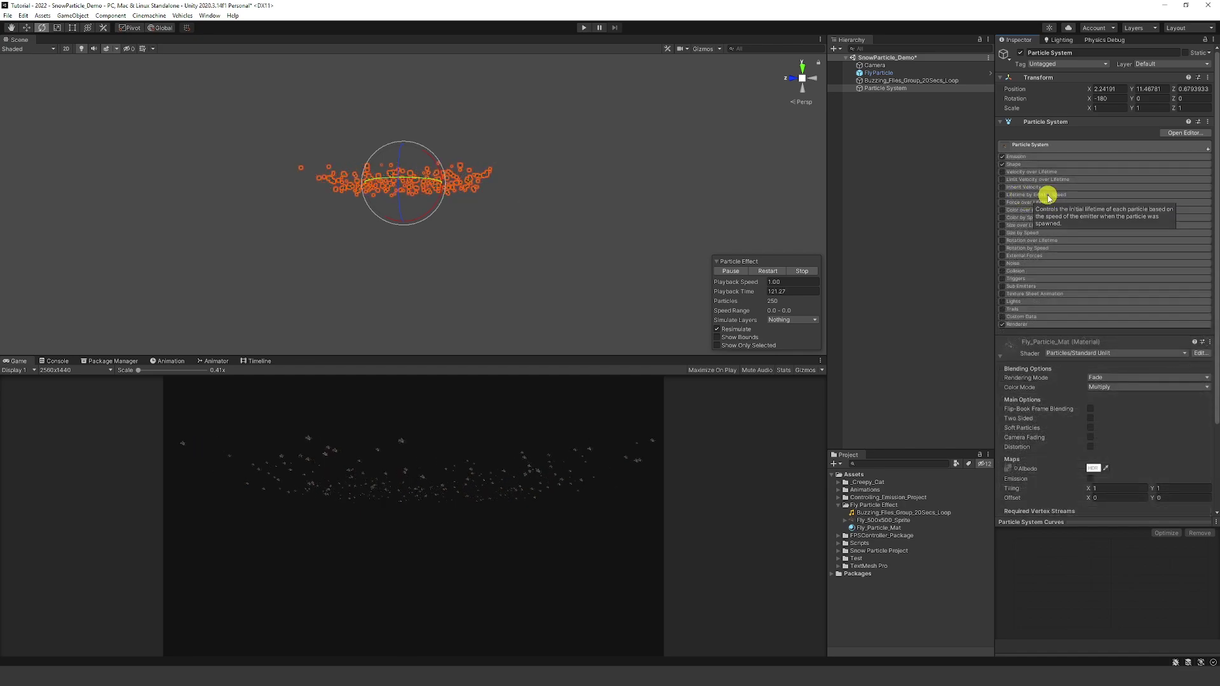
left_click(1004, 172)
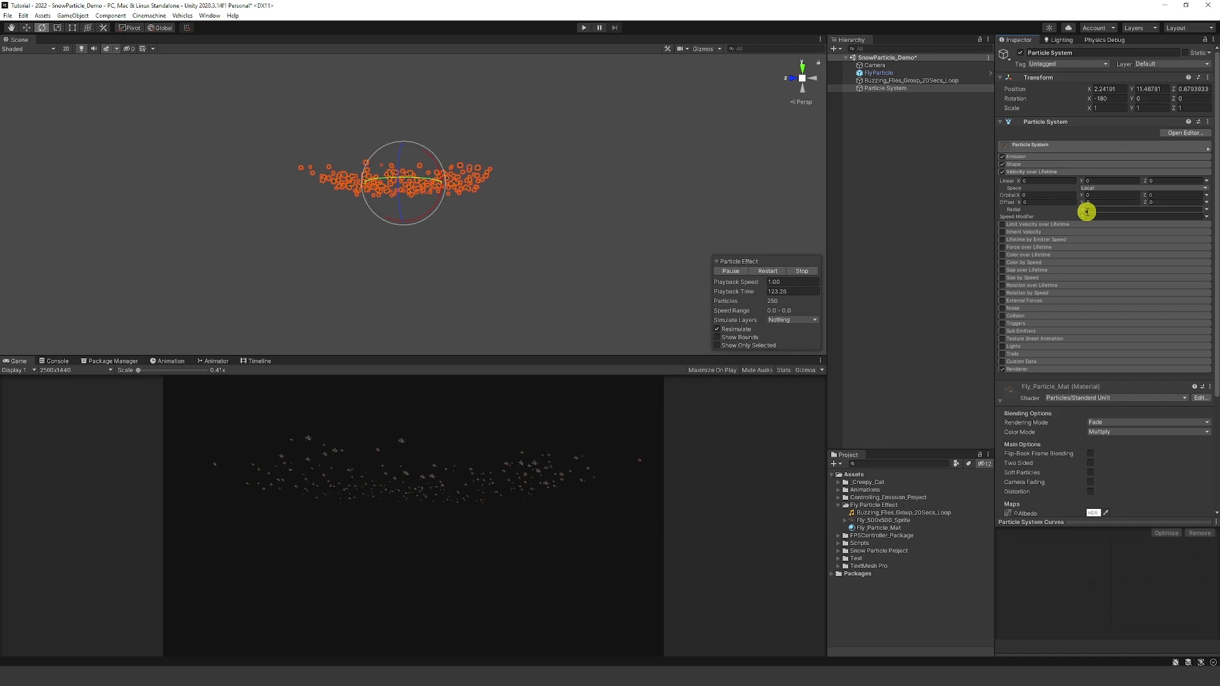
left_click(1207, 181)
left_click(1180, 207)
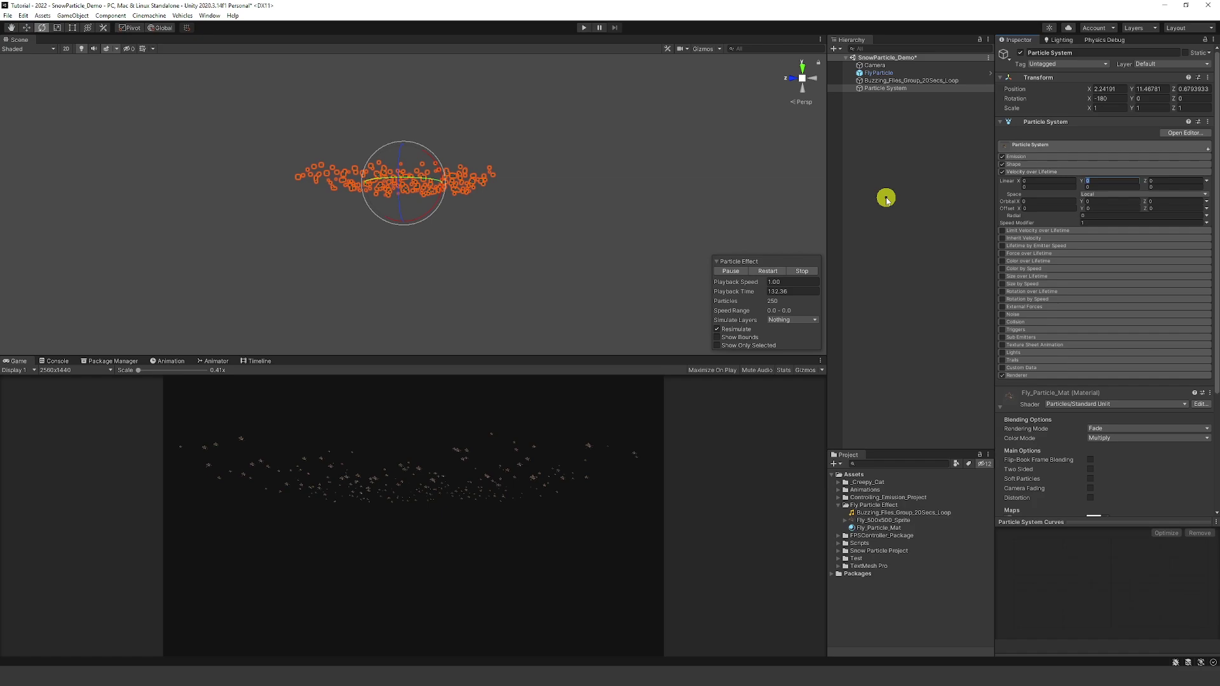
type("-1")
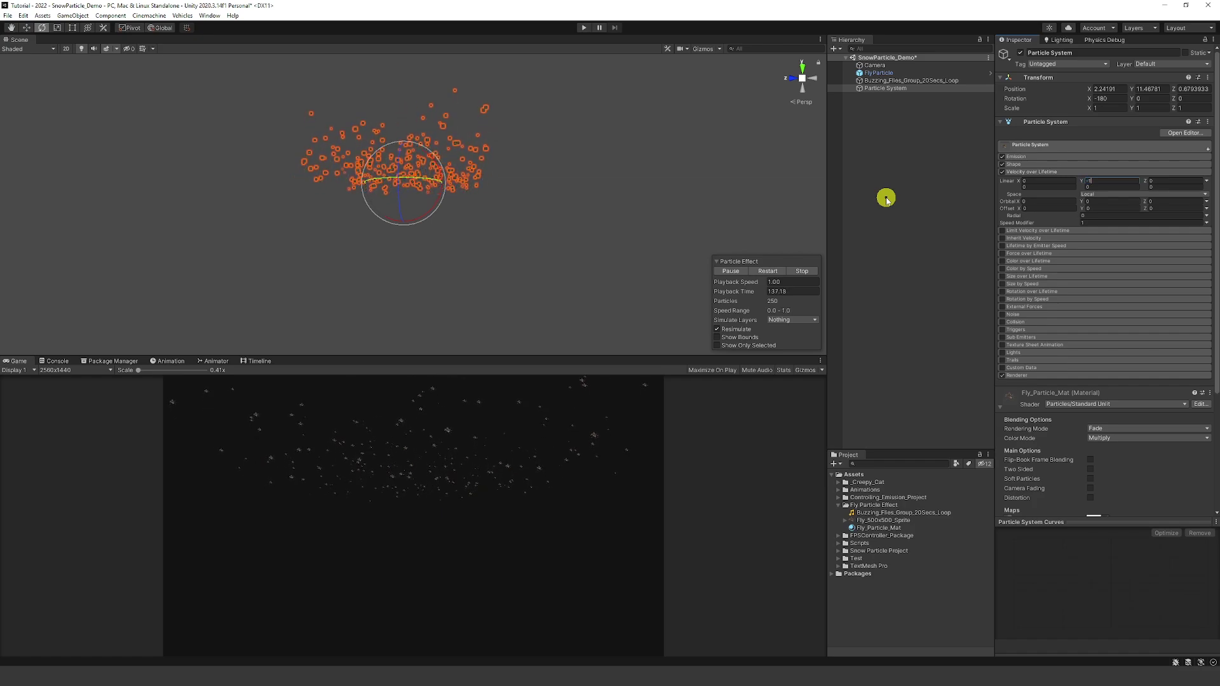
key("Tab")
type("-2")
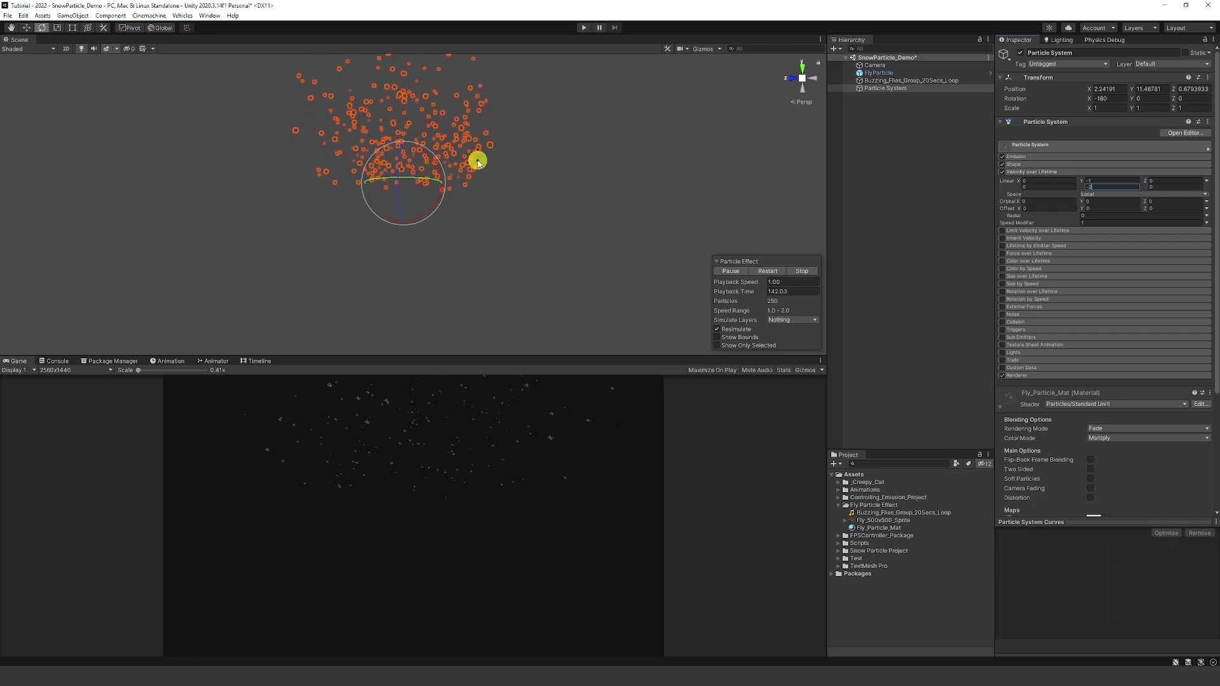
mouse_move(432, 162)
left_mouse_down()
mouse_move(490, 148)
mouse_move(498, 299)
left_mouse_up()
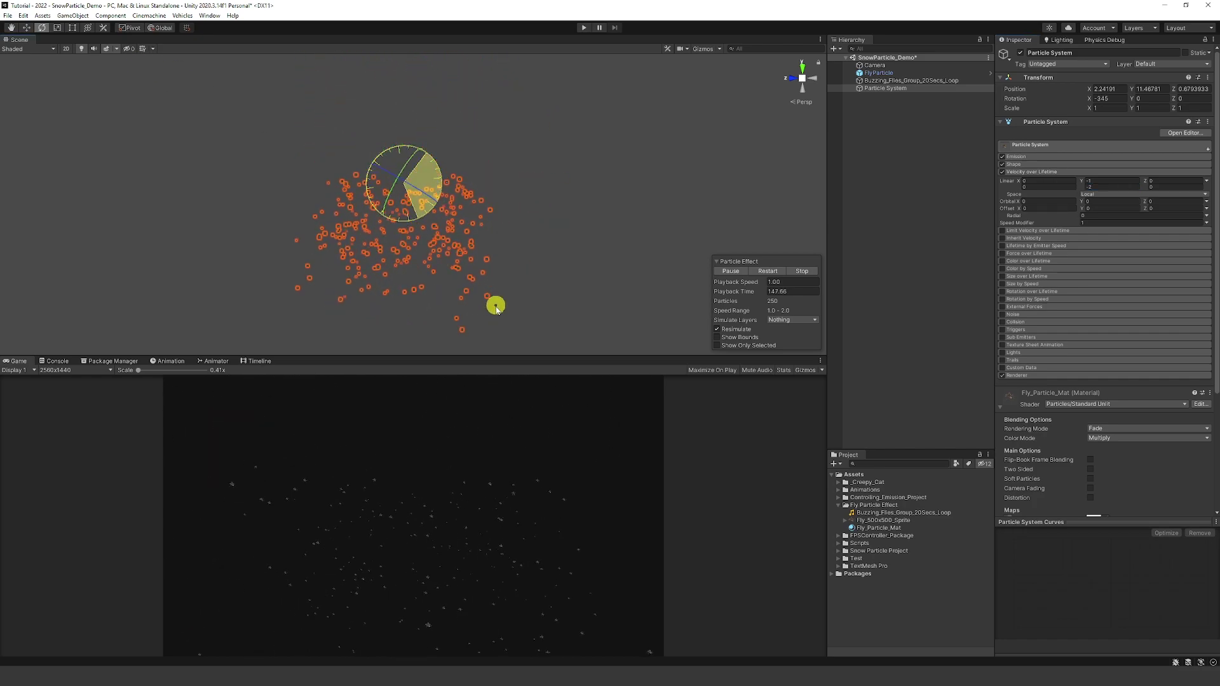
left_click(26, 27)
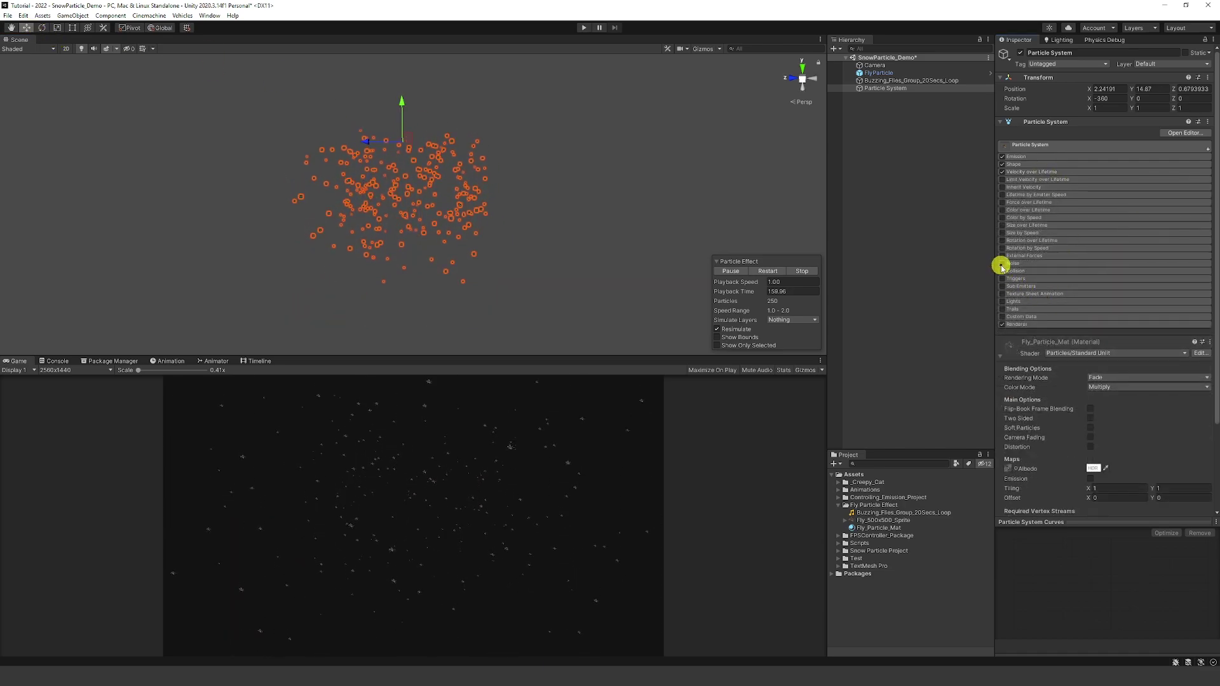
Step: Enable the Noise module with Strength 3 and Frequency 0.5
left_click(1002, 264)
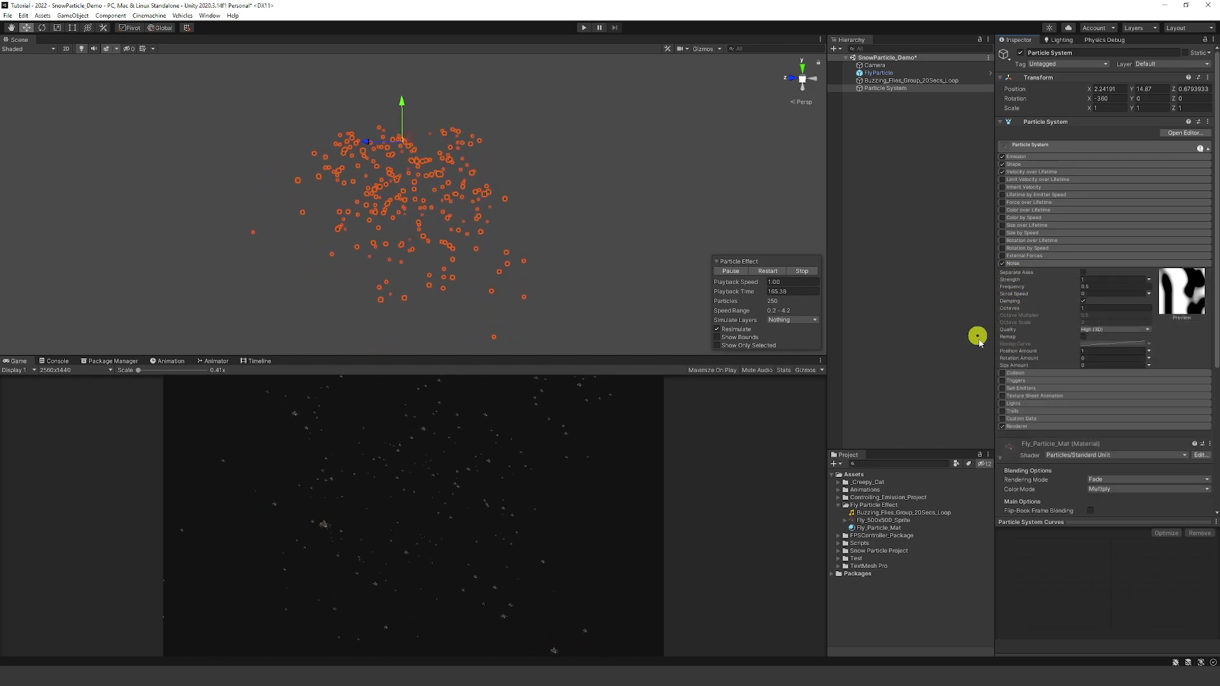
left_click(1094, 286)
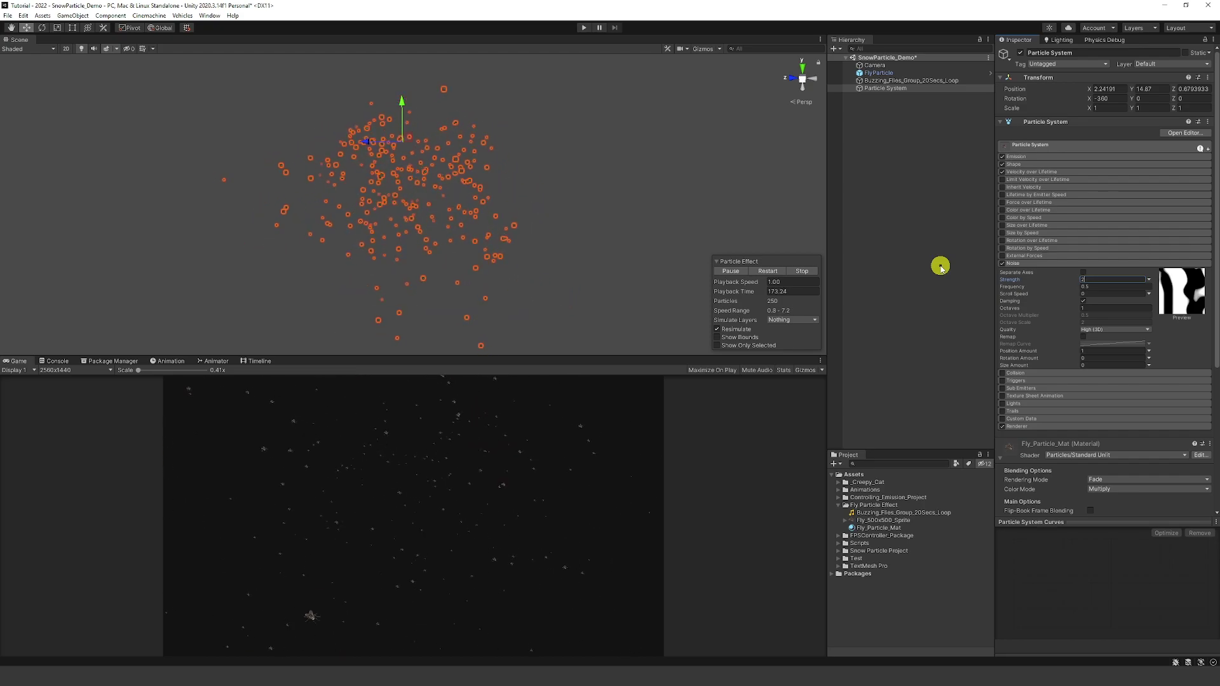
key("BackSpace")
type("3")
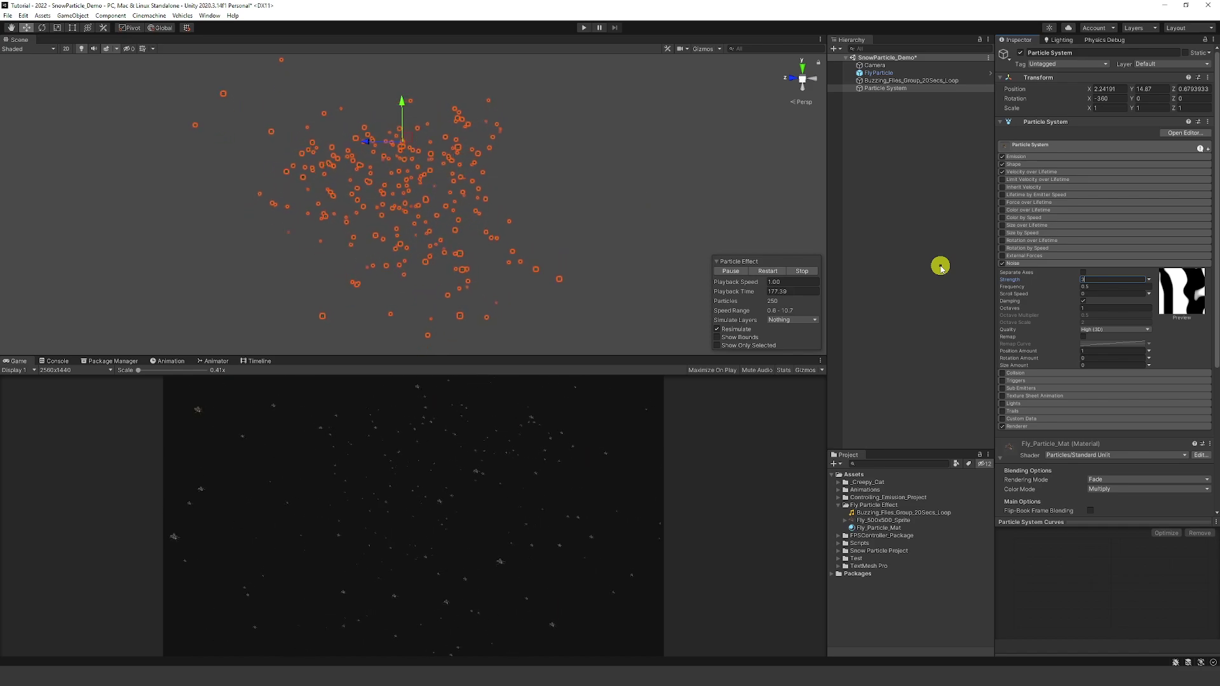
left_click(1106, 286)
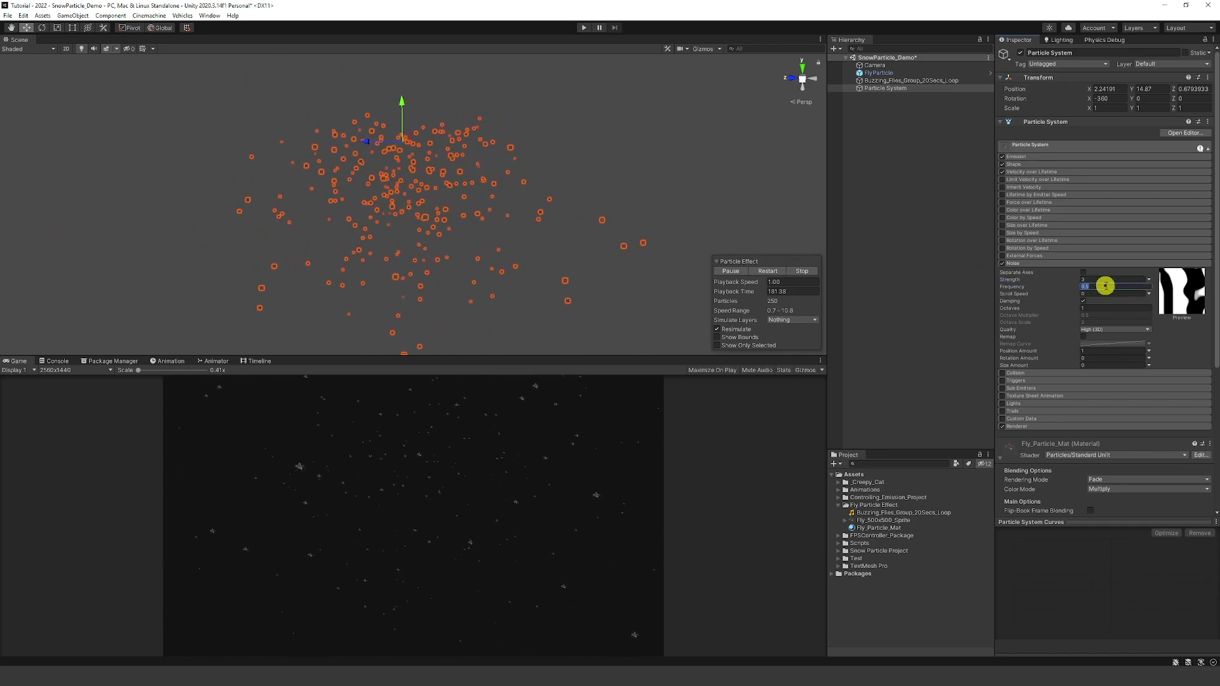
type("1")
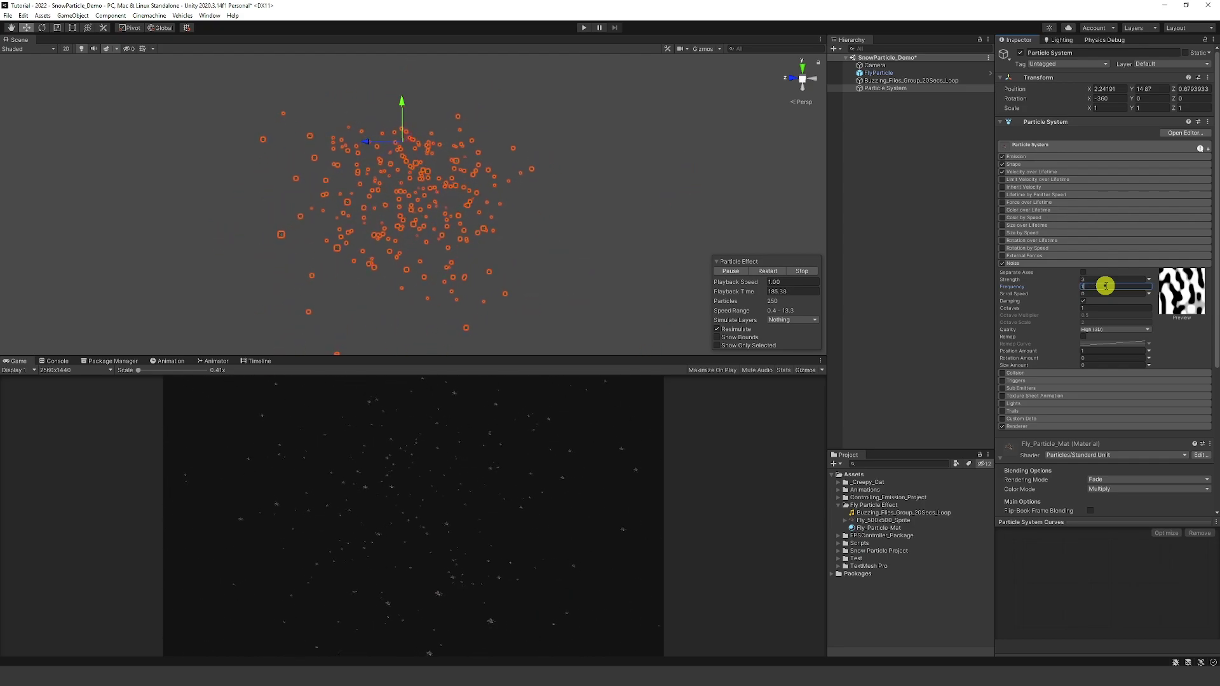
key("BackSpace")
type("0.5")
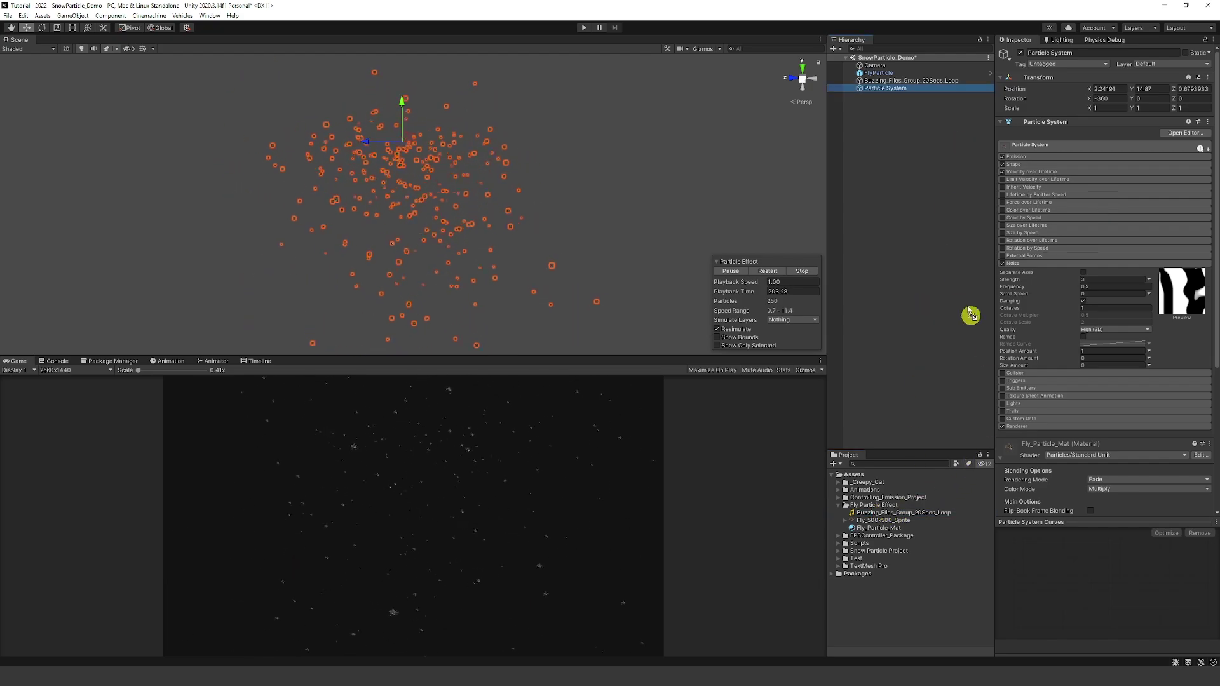
Step: Add Buzzing_Flies_Group_20Secs_Loop to the Hierarchy as a looping audio source and run the scene
left_click_drag(910, 168, 909, 167)
key("ctrl+p")
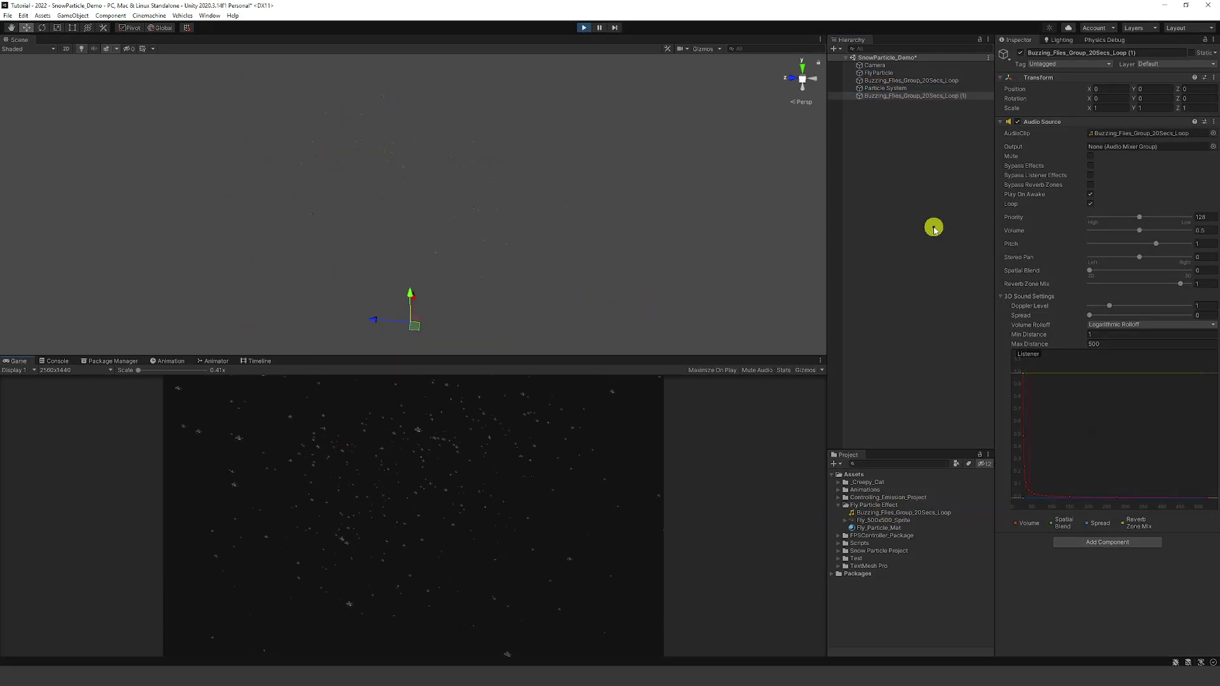